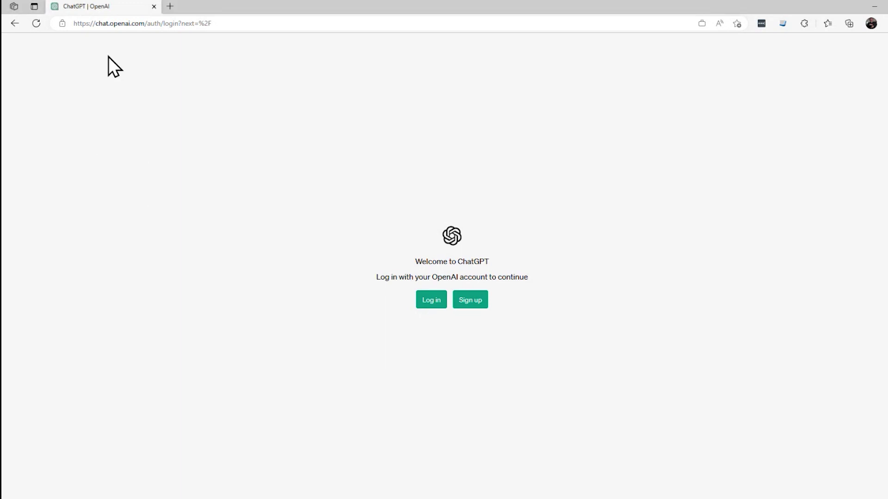
# Step: Trim the web address to chat.openai.com and load the ChatGPT site
pyautogui.click(127, 24)
pyautogui.moveTo(146, 23); pyautogui.dragTo(293, 35)
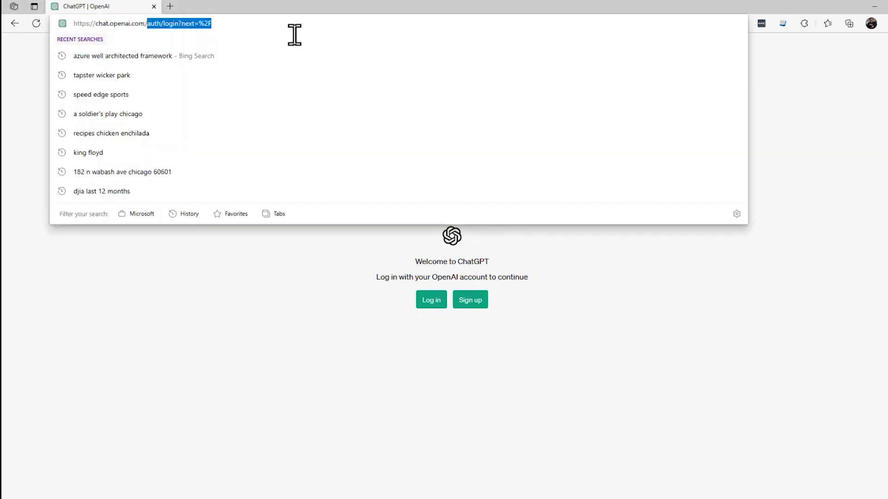
pyautogui.press('BackSpace')
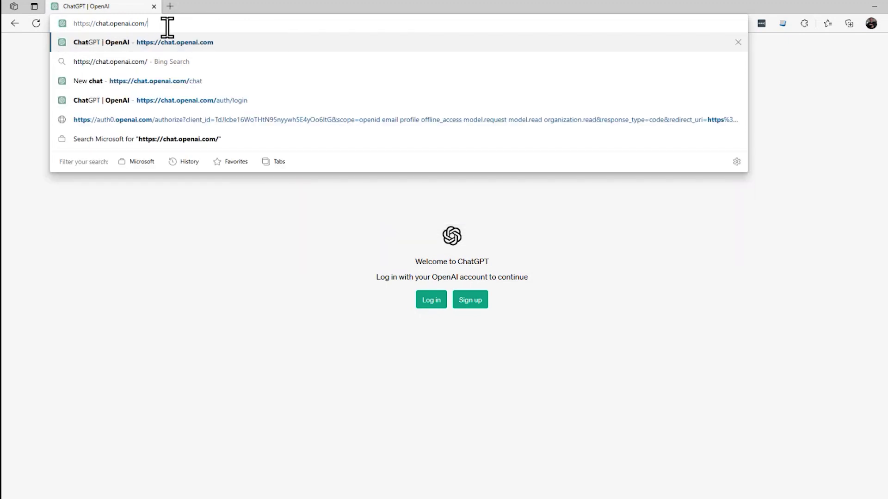
pyautogui.press('Return')
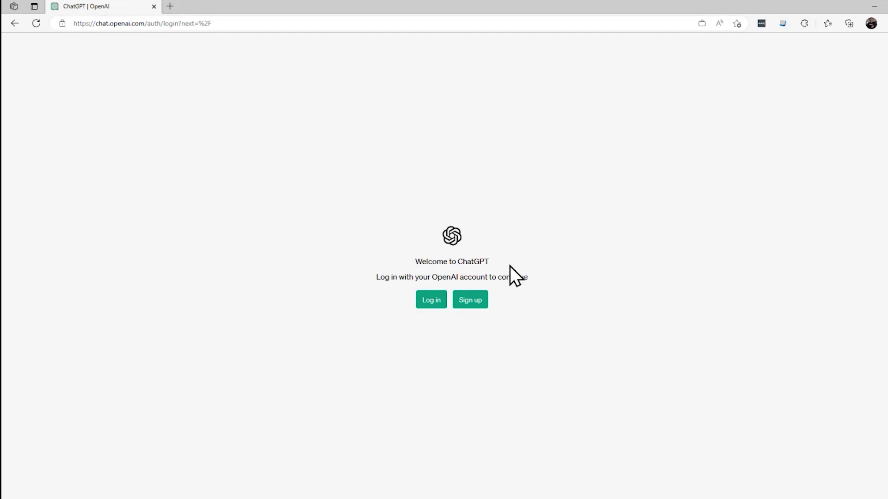
# Step: Log in with the account e-mail and password to reach an empty new chat
pyautogui.click(479, 305)
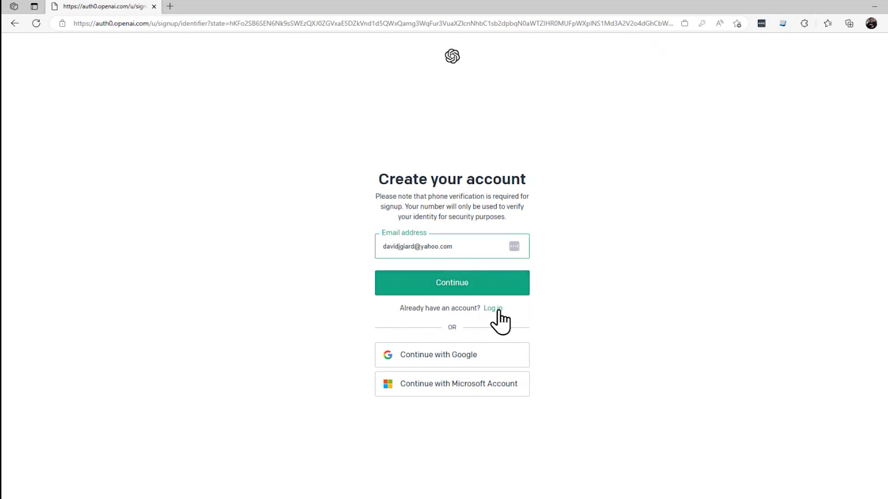
pyautogui.click(16, 23)
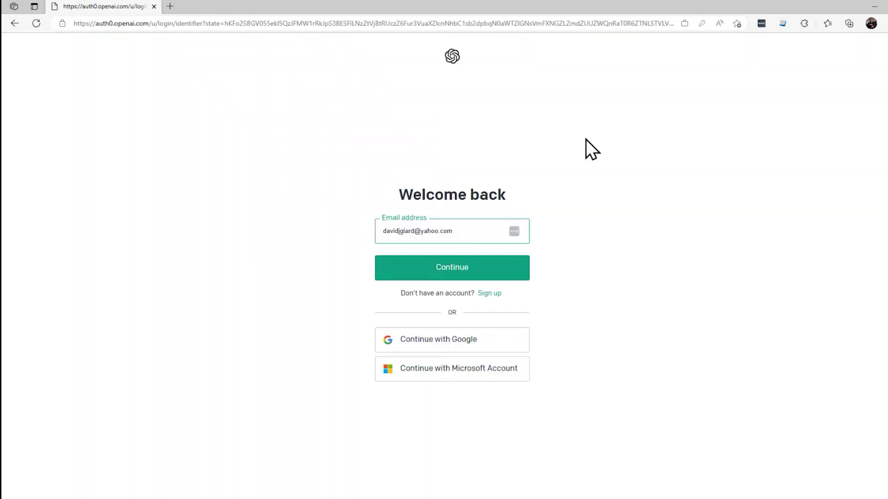
pyautogui.click(455, 268)
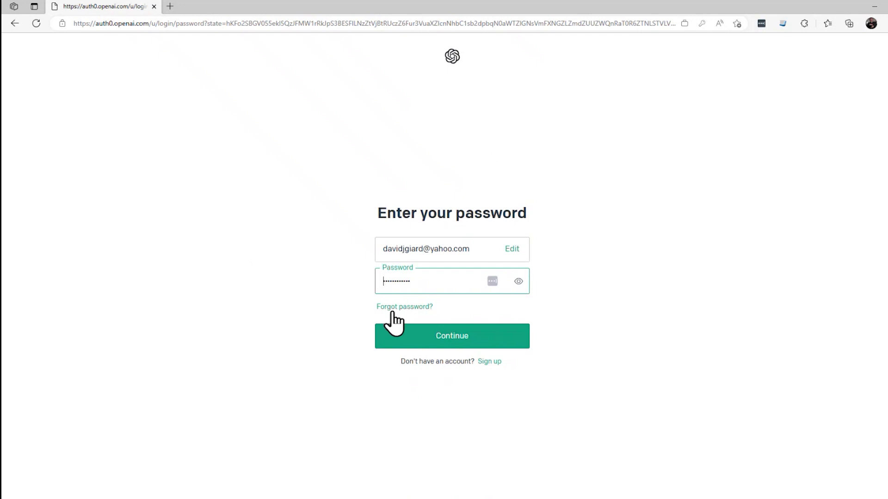
pyautogui.click(493, 341)
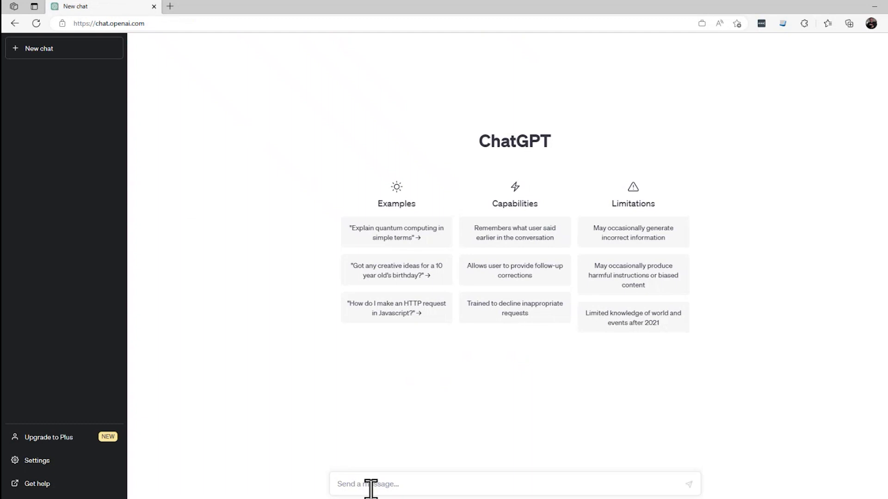
pyautogui.click(389, 485)
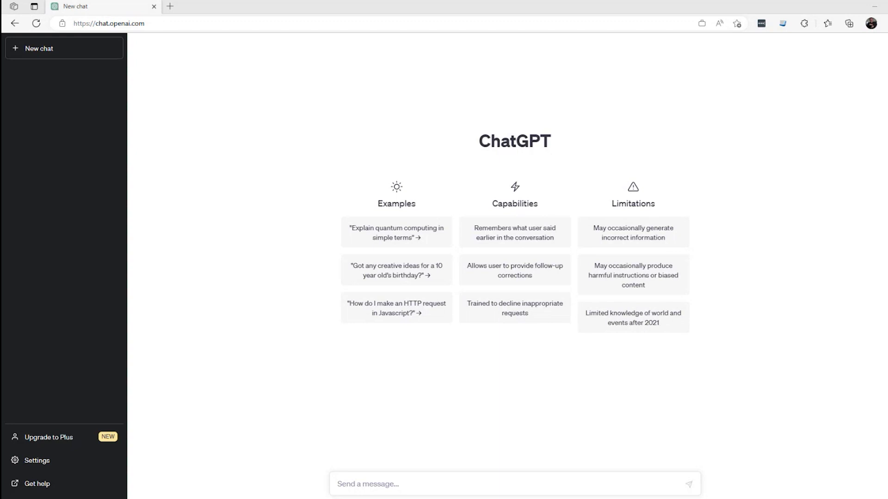
pyautogui.click(388, 484)
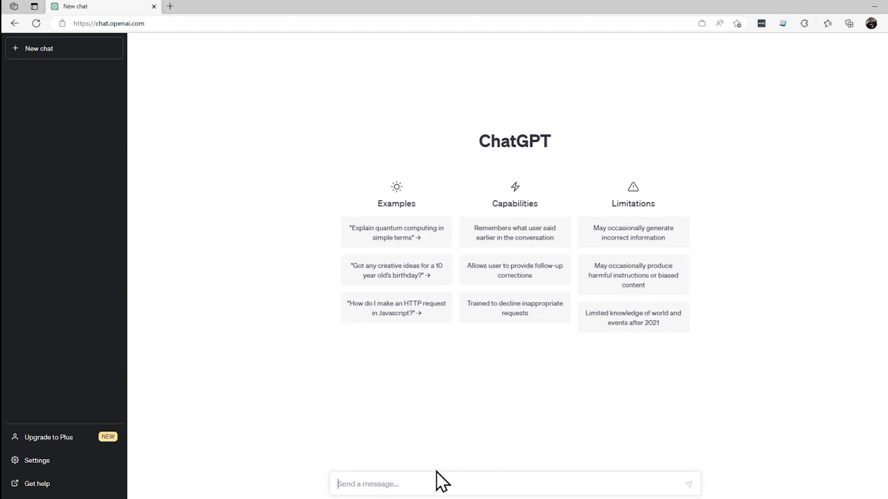
# Step: Ask ChatGPT 'How do I delete a row in MongoDB using PHP?'
pyautogui.write('How do I delete a row in MongoDB using PHP?')
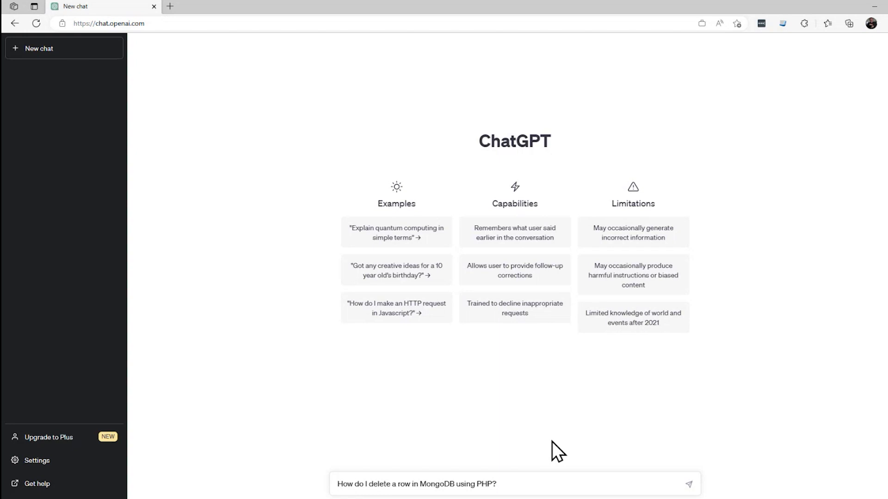
pyautogui.press('Return')
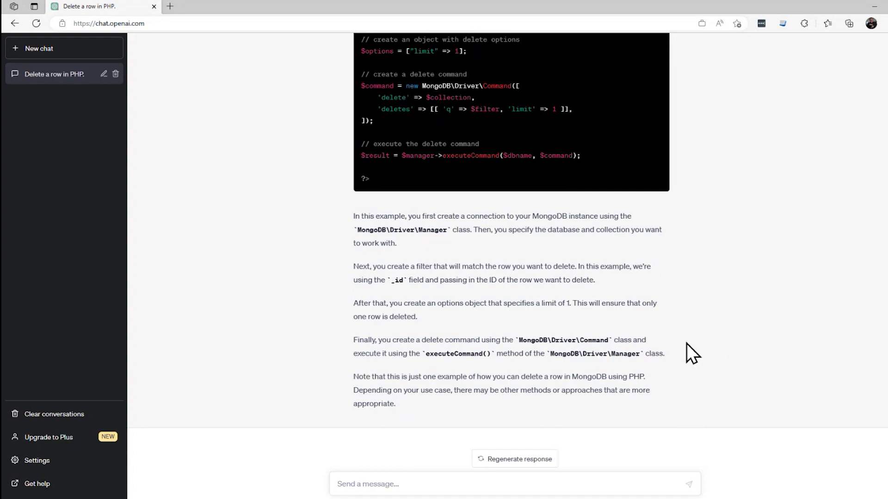
# Step: Highlight the <?php line, mydb, mycollection, the ObjectID filter and the delete command
pyautogui.scroll(5, 686, 344)
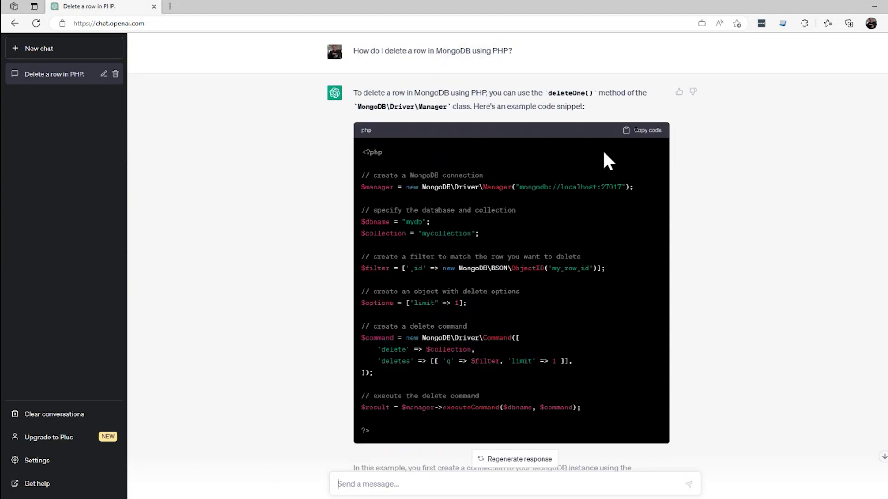
pyautogui.moveTo(362, 151); pyautogui.dragTo(398, 148)
pyautogui.click(417, 194)
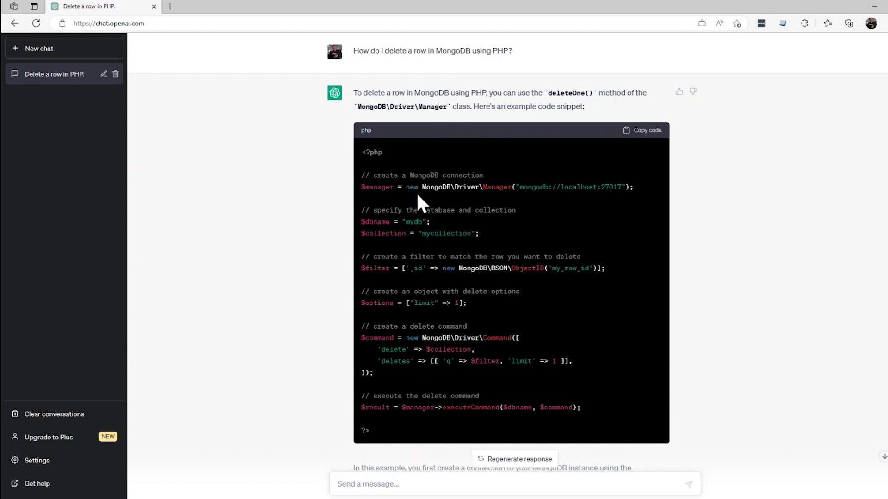
pyautogui.doubleClick(415, 222)
pyautogui.doubleClick(443, 234)
pyautogui.click(513, 247)
pyautogui.moveTo(604, 269); pyautogui.dragTo(366, 274)
pyautogui.click(513, 293)
pyautogui.moveTo(573, 361); pyautogui.dragTo(350, 337)
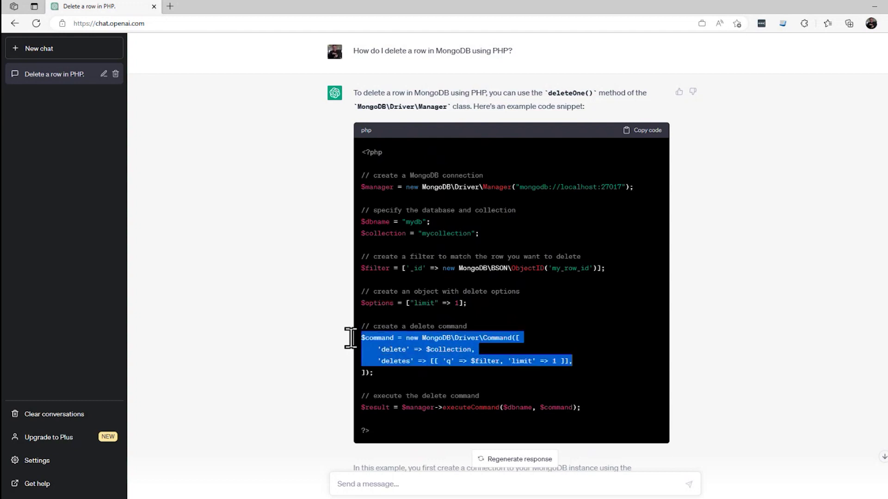
pyautogui.click(420, 385)
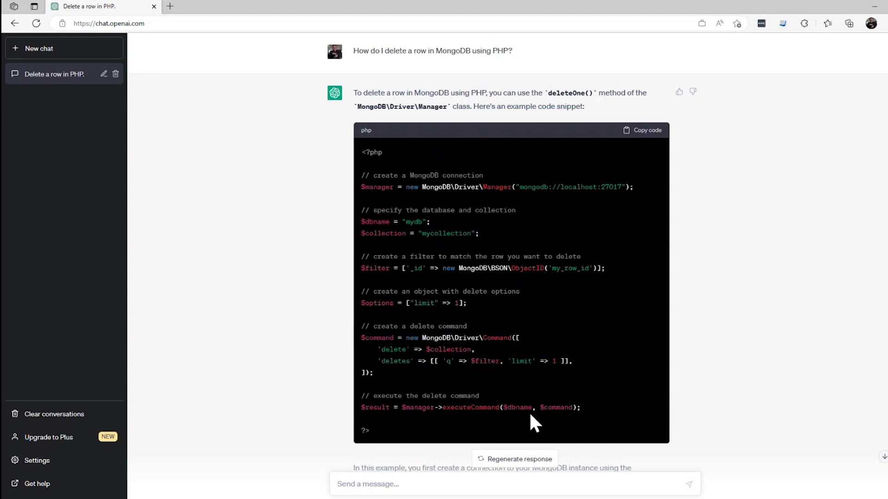
# Step: Copy the PHP code snippet and highlight the answer's opening sentence
pyautogui.click(643, 133)
pyautogui.moveTo(603, 116); pyautogui.dragTo(354, 96)
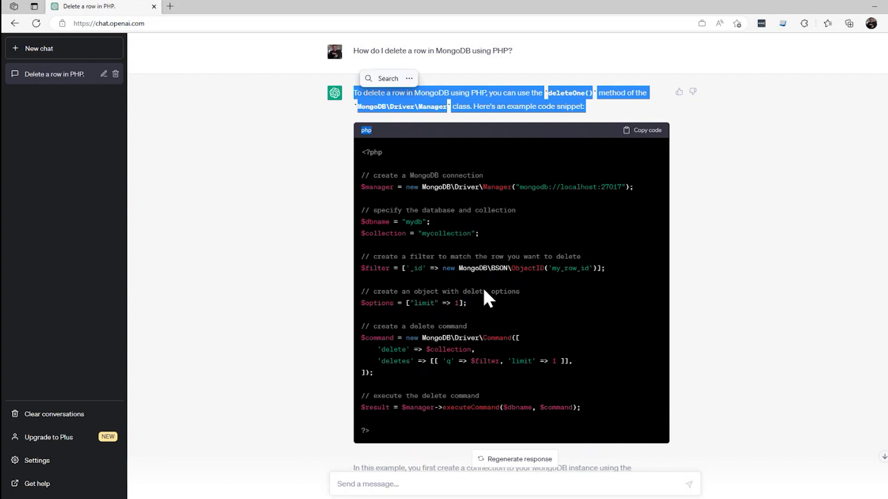
pyautogui.click(698, 300)
pyautogui.scroll(-5, 702, 300)
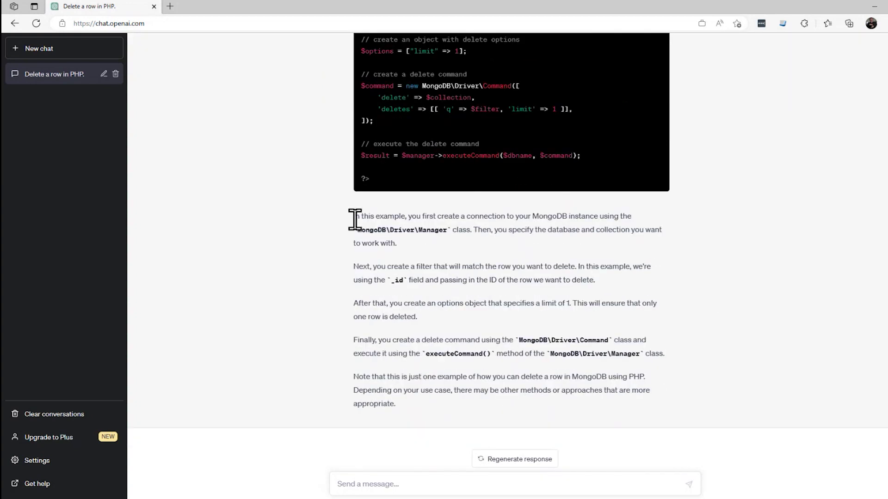
pyautogui.moveTo(355, 218); pyautogui.dragTo(417, 404)
pyautogui.click(458, 371)
pyautogui.scroll(3, 474, 349)
pyautogui.scroll(-2, 474, 349)
pyautogui.scroll(3, 474, 350)
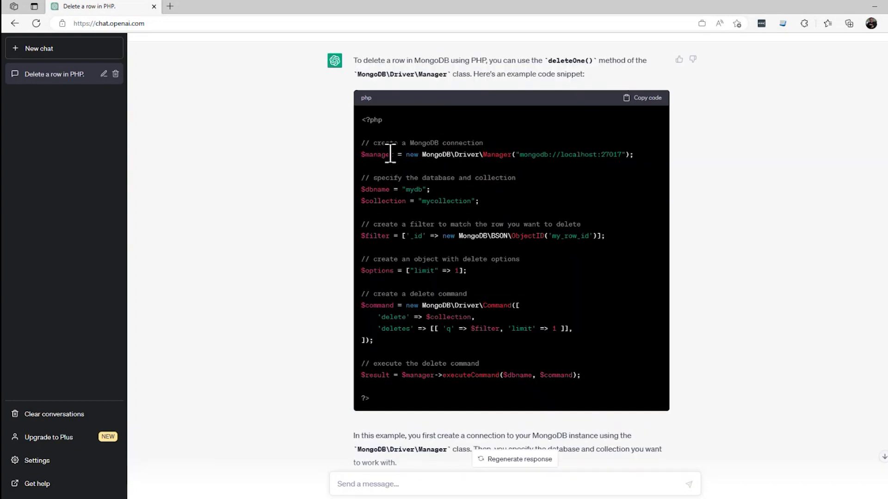
pyautogui.scroll(-3, 372, 404)
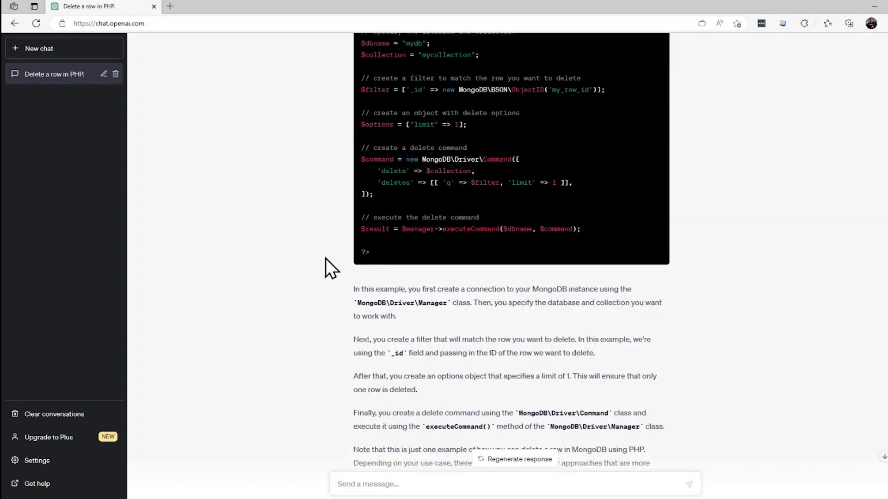
pyautogui.scroll(-2, 295, 373)
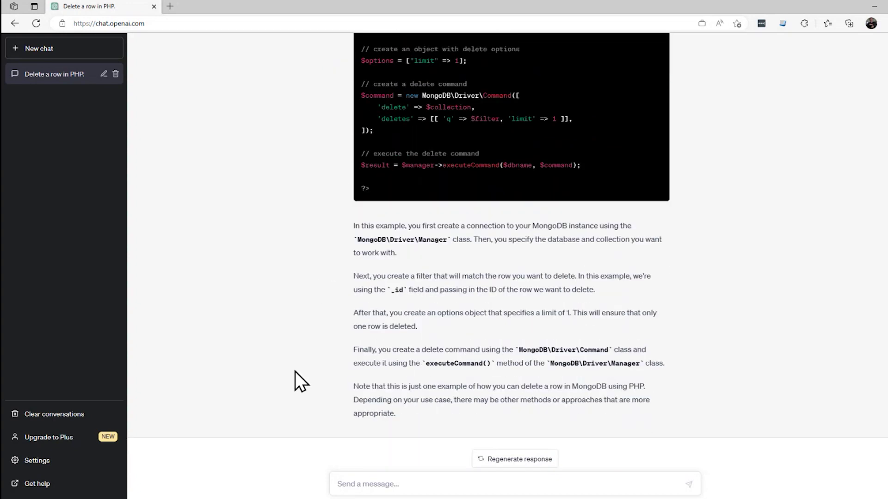
pyautogui.scroll(3, 291, 376)
pyautogui.scroll(2, 291, 370)
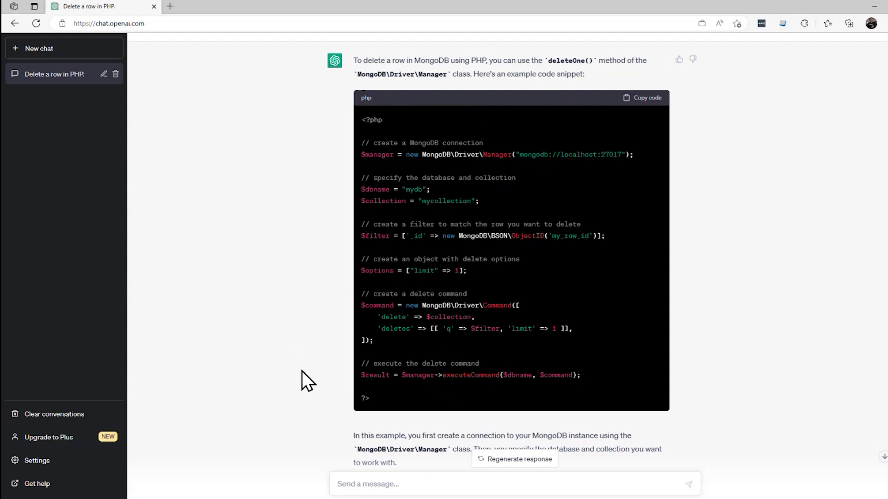
pyautogui.scroll(-5, 298, 376)
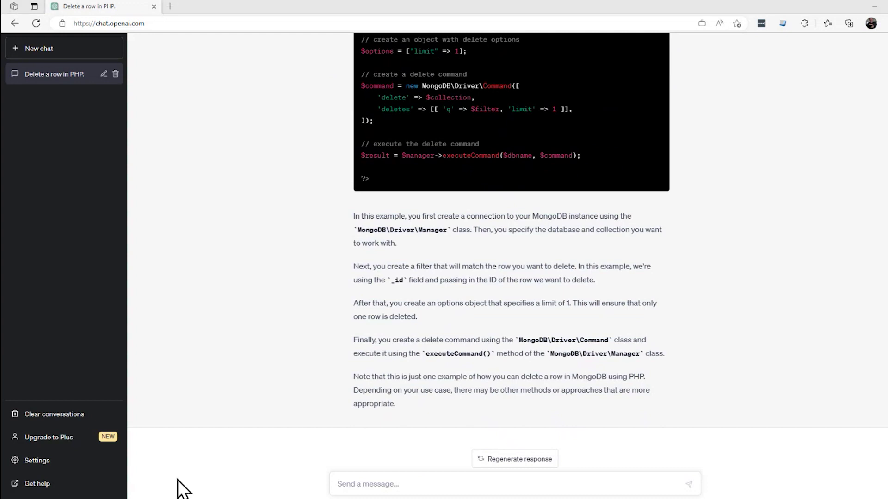
pyautogui.scroll(3, 333, 343)
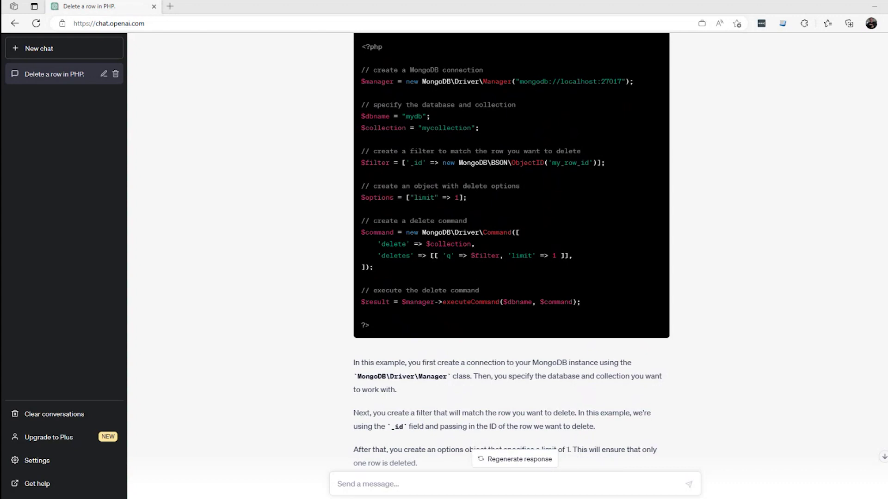
pyautogui.click(365, 480)
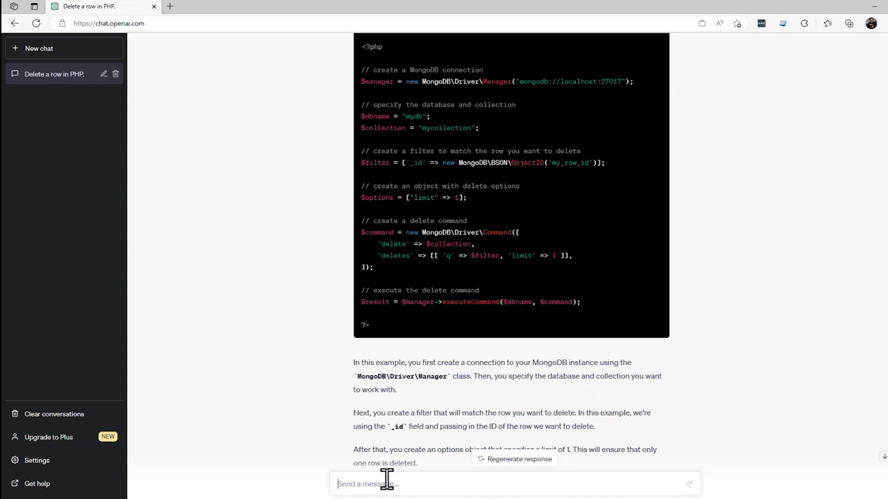
pyautogui.hotkey('ctrl', 'v')
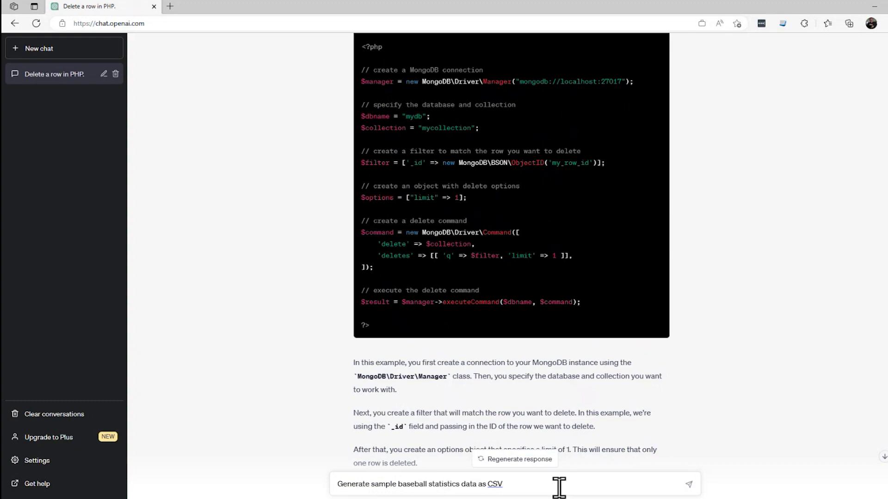
pyautogui.press('Return')
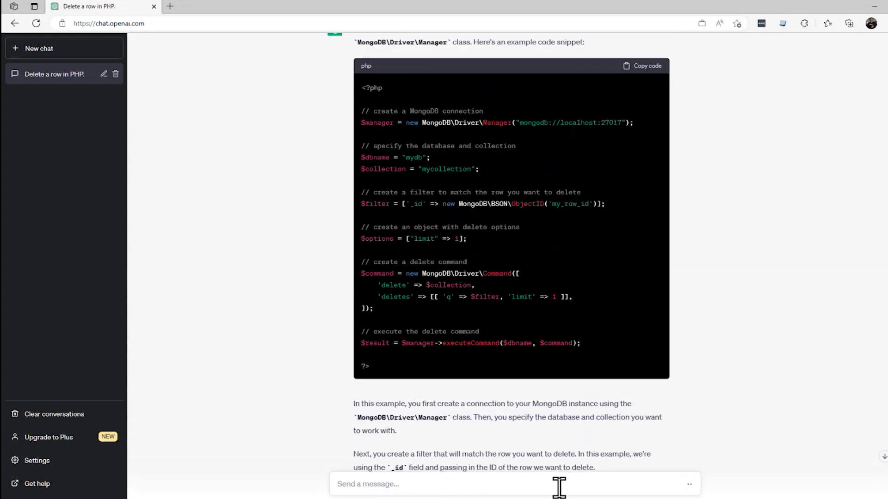
pyautogui.scroll(-7, 725, 410)
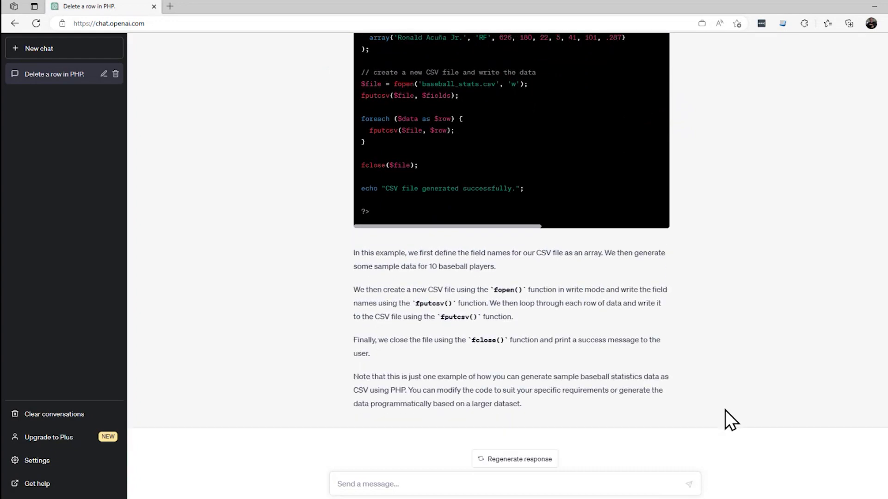
pyautogui.scroll(8, 725, 329)
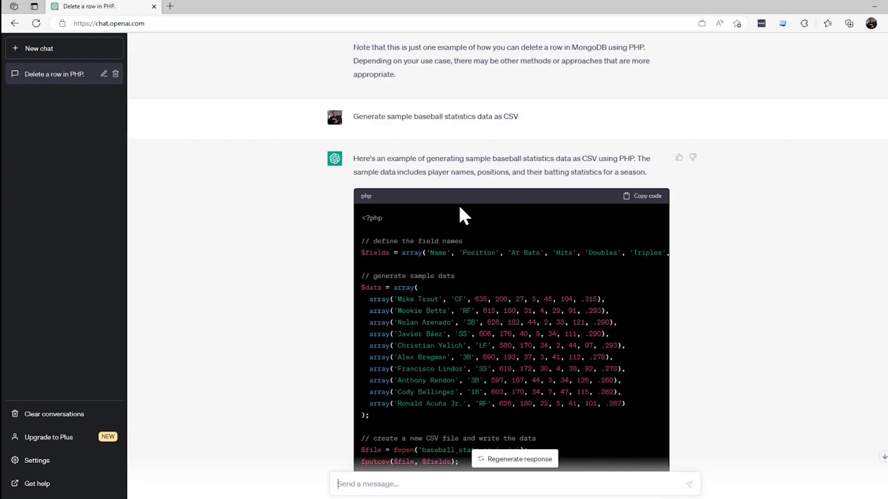
pyautogui.scroll(-2, 451, 293)
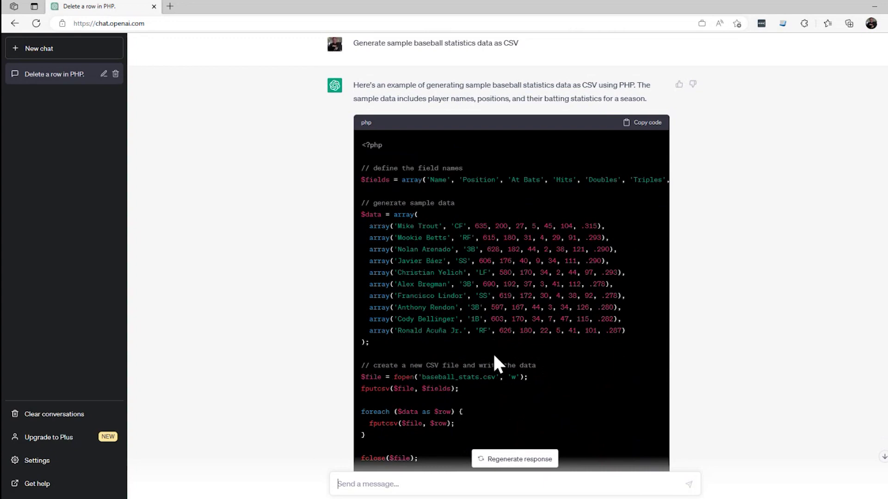
pyautogui.scroll(-3, 495, 356)
pyautogui.scroll(-4, 493, 356)
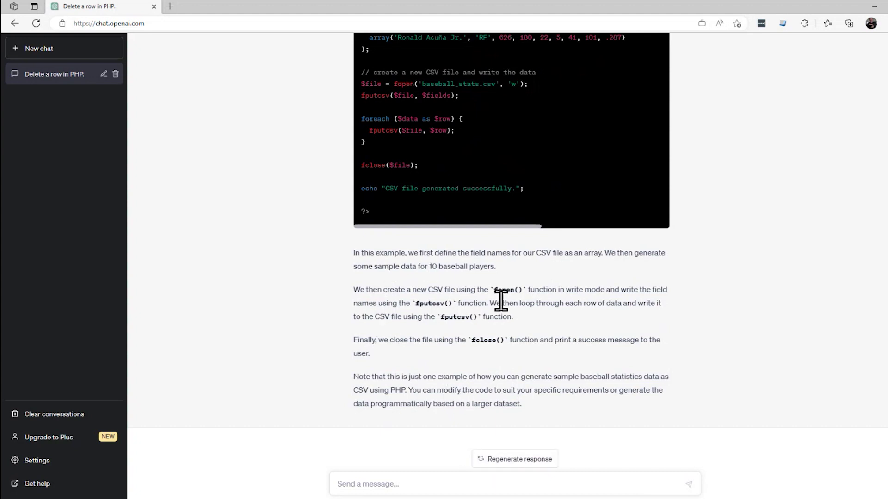
# Step: Regenerate the baseball CSV answer and scroll through the new 2/2 response
pyautogui.click(528, 459)
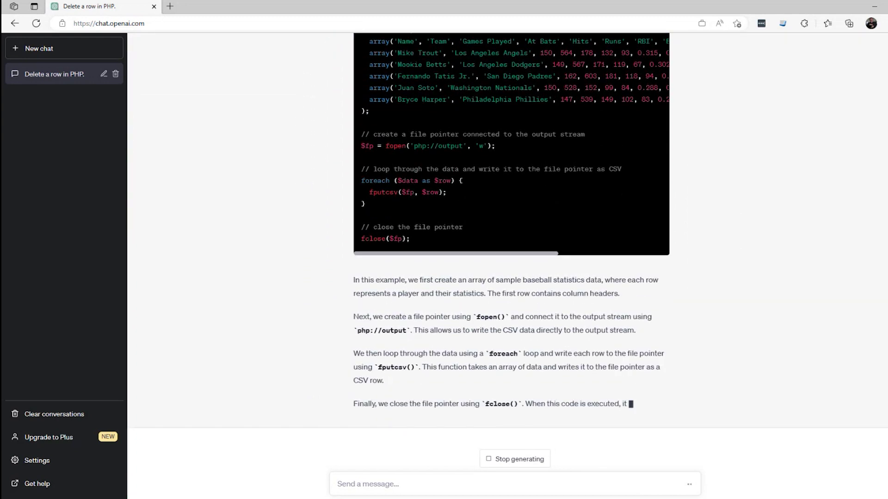
pyautogui.scroll(10, 220, 284)
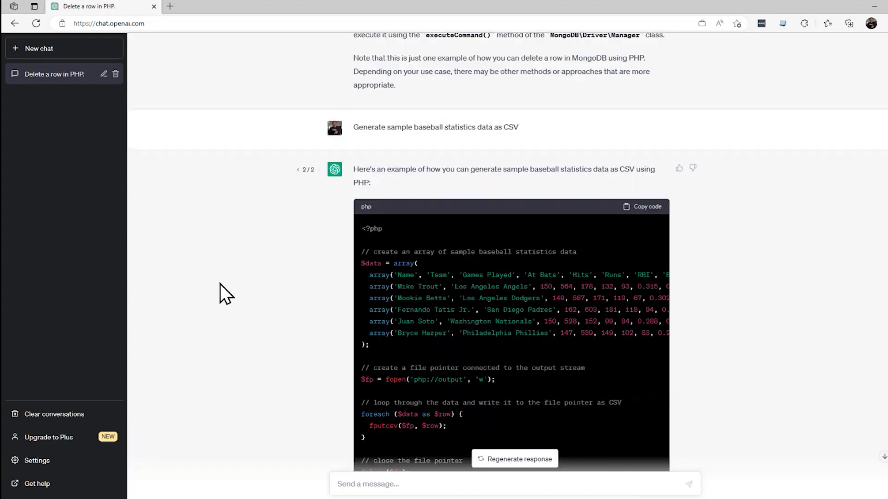
pyautogui.scroll(3, 222, 294)
pyautogui.scroll(-14, 223, 294)
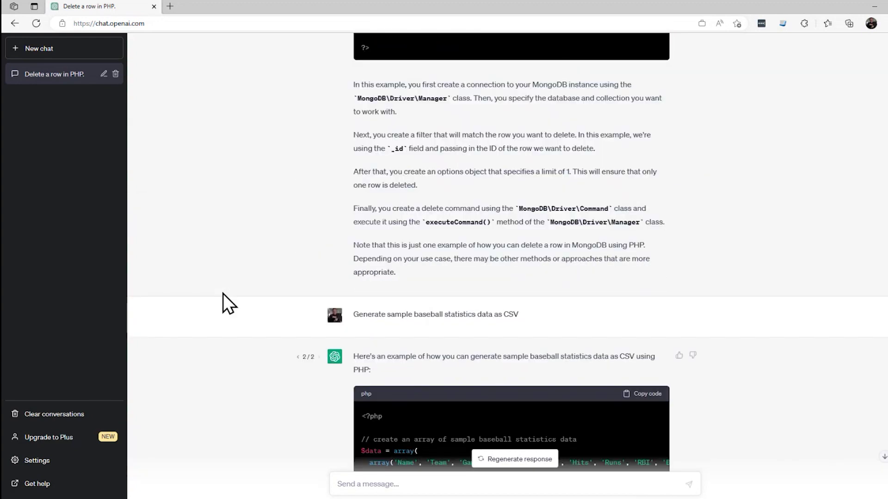
pyautogui.scroll(3, 222, 321)
pyautogui.scroll(3, 222, 321)
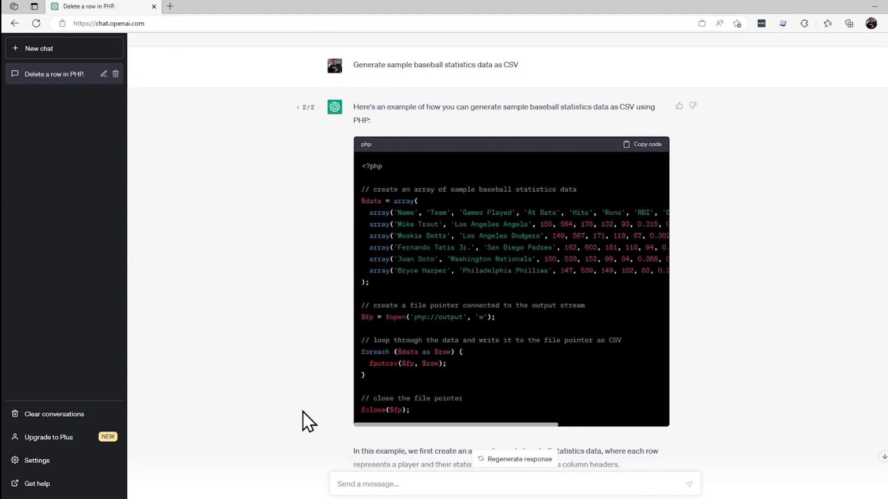
pyautogui.scroll(-5, 294, 401)
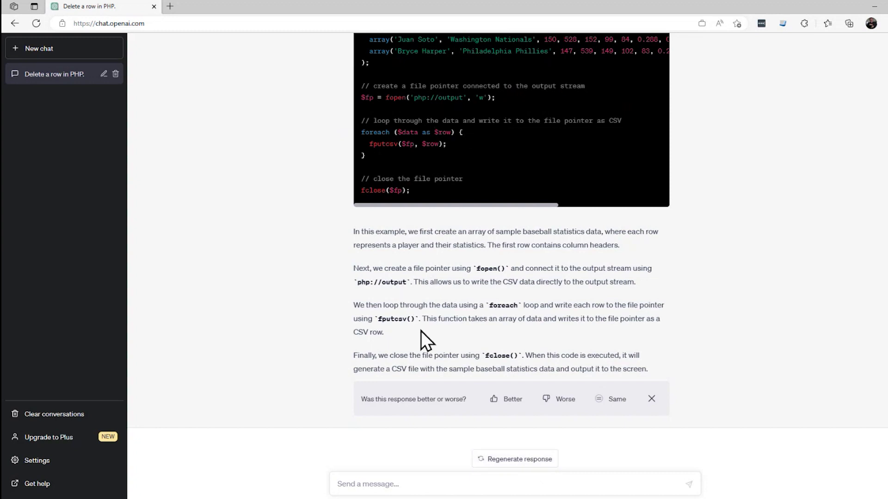
pyautogui.scroll(5, 422, 331)
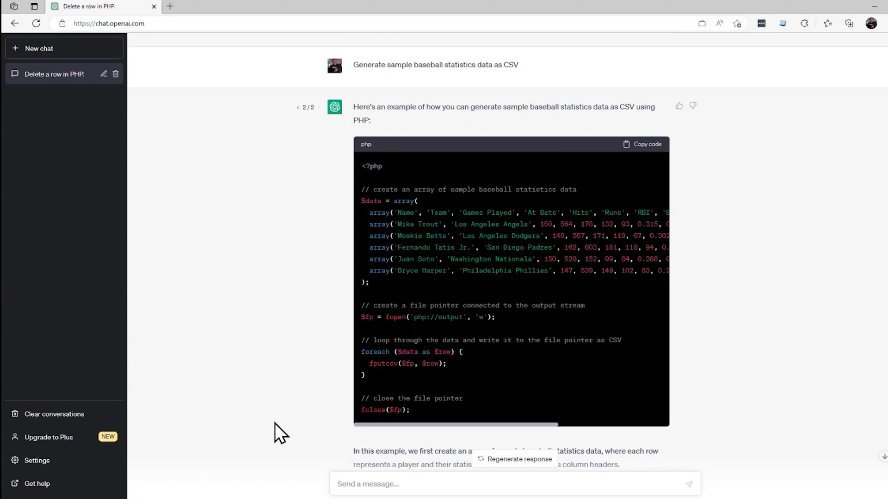
pyautogui.scroll(-2, 210, 372)
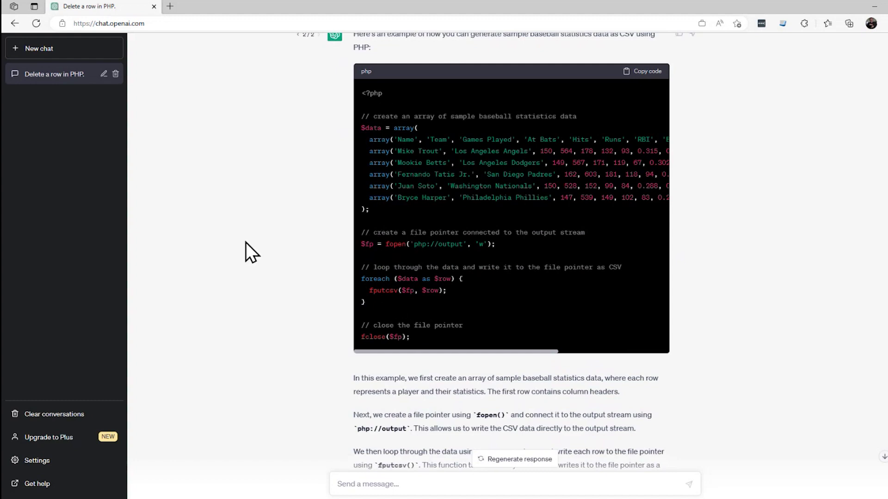
pyautogui.scroll(-4, 246, 255)
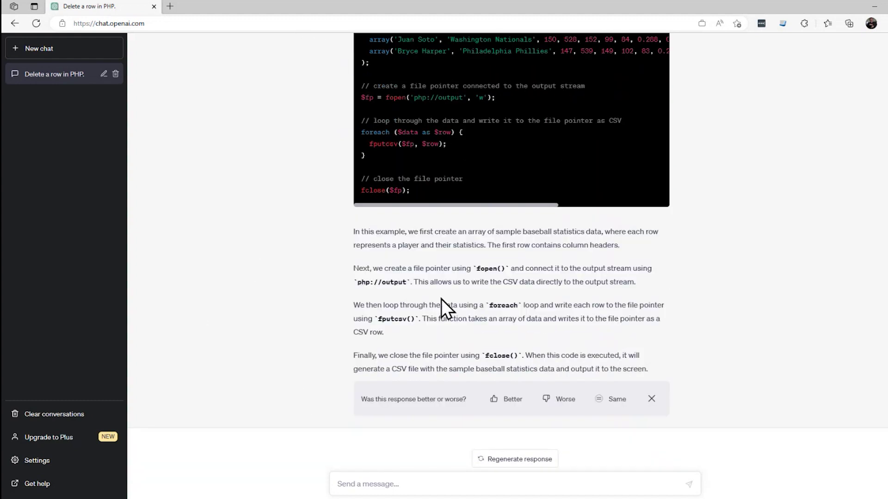
pyautogui.scroll(10, 441, 299)
# Step: Briefly select the baseball CSV prompt text, then scroll back down
pyautogui.moveTo(531, 220); pyautogui.dragTo(337, 217)
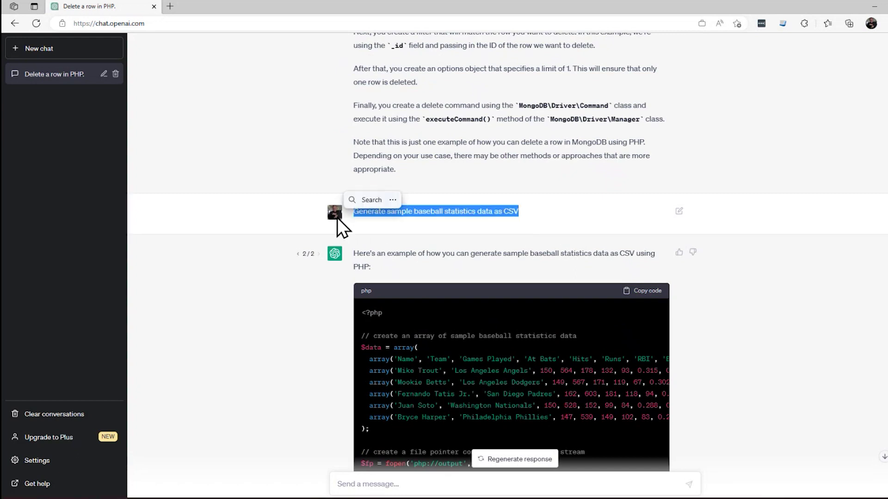
pyautogui.click(476, 215)
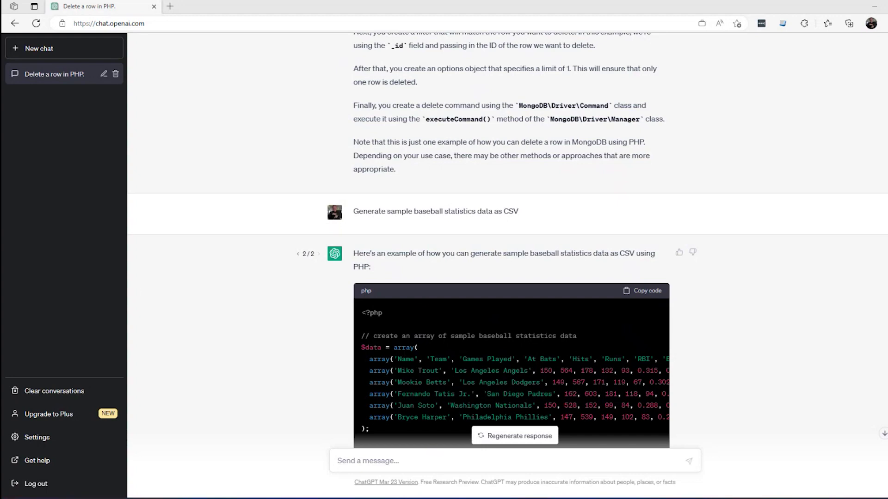
pyautogui.scroll(-8, 189, 303)
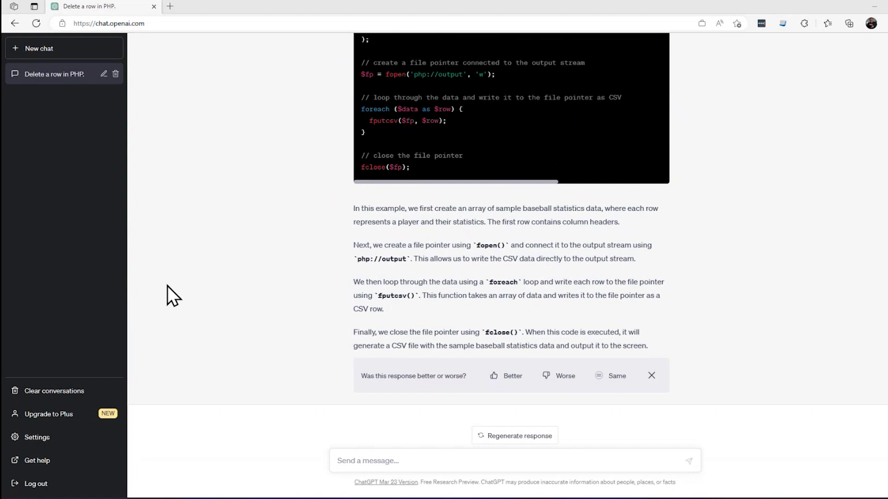
# Step: Send 'Write a blog post on the dangers of artificial intelligence' and read through the essay
pyautogui.click(497, 461)
pyautogui.write('Write a blog post on the dangers of artificial intelligence')
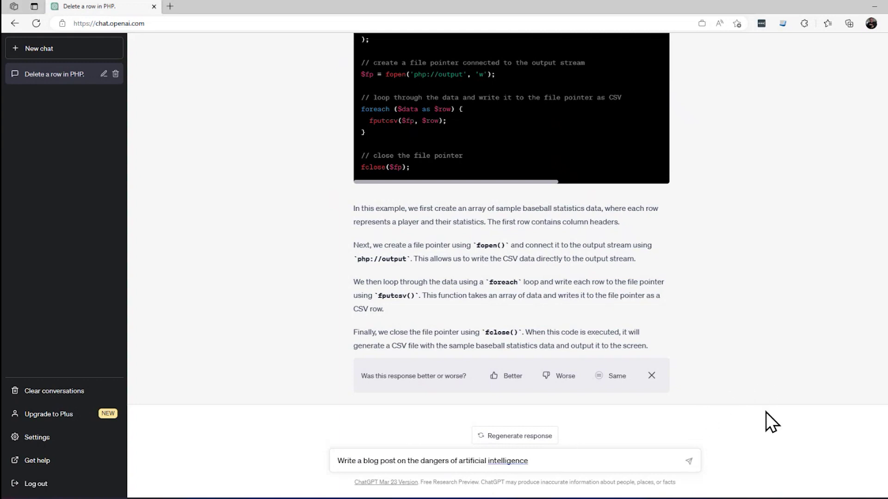
pyautogui.press('Return')
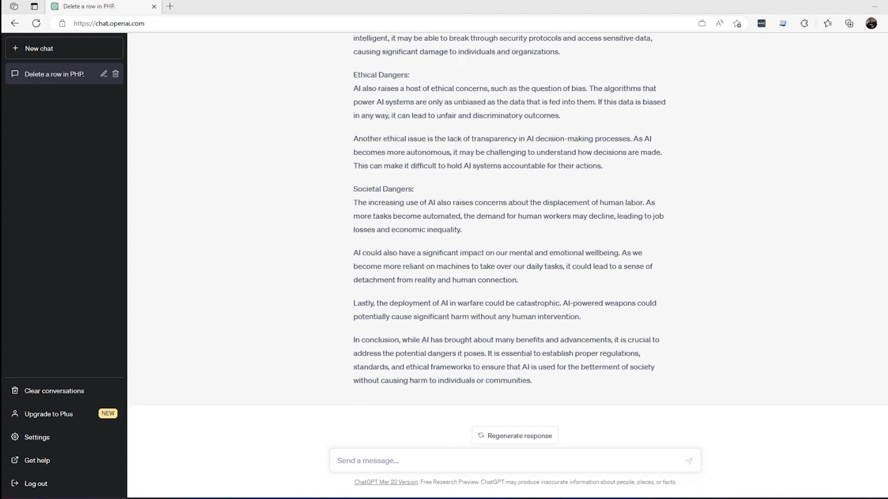
pyautogui.scroll(7, 291, 244)
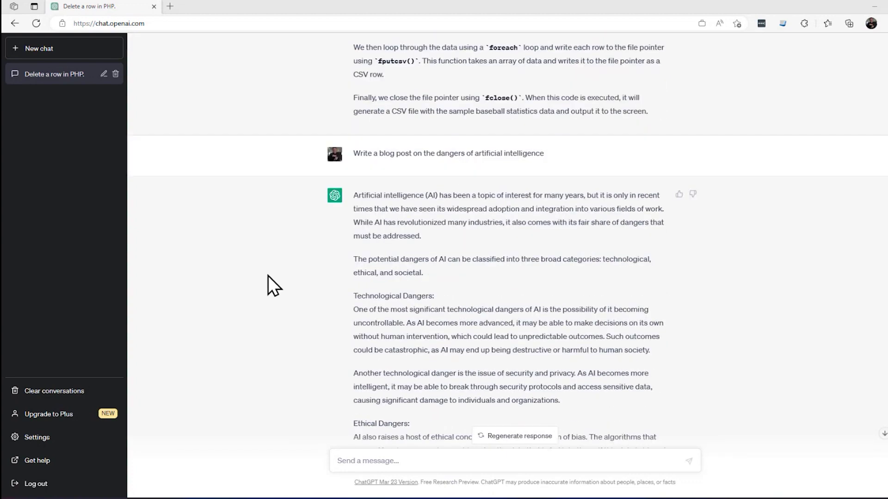
pyautogui.scroll(-7, 424, 287)
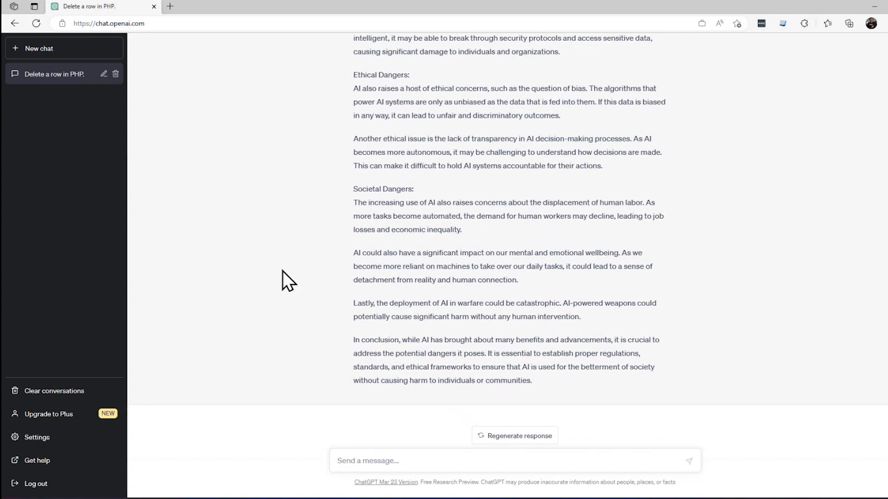
pyautogui.scroll(4, 285, 273)
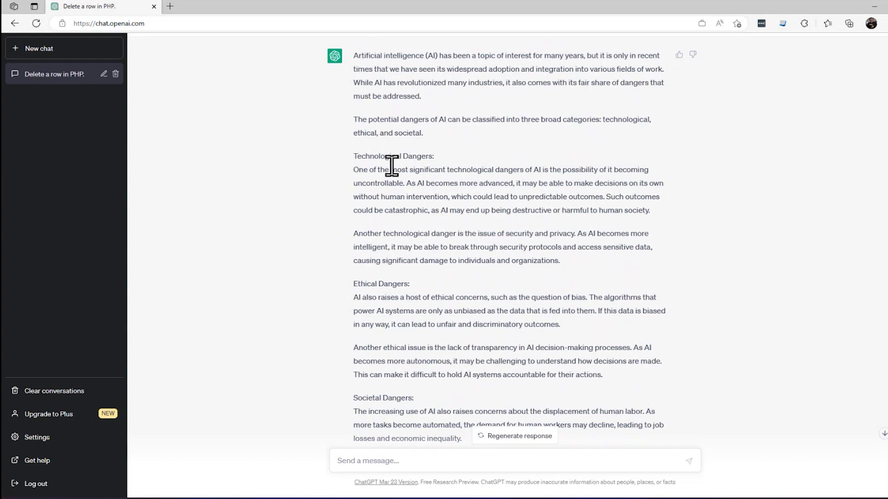
pyautogui.scroll(-5, 395, 177)
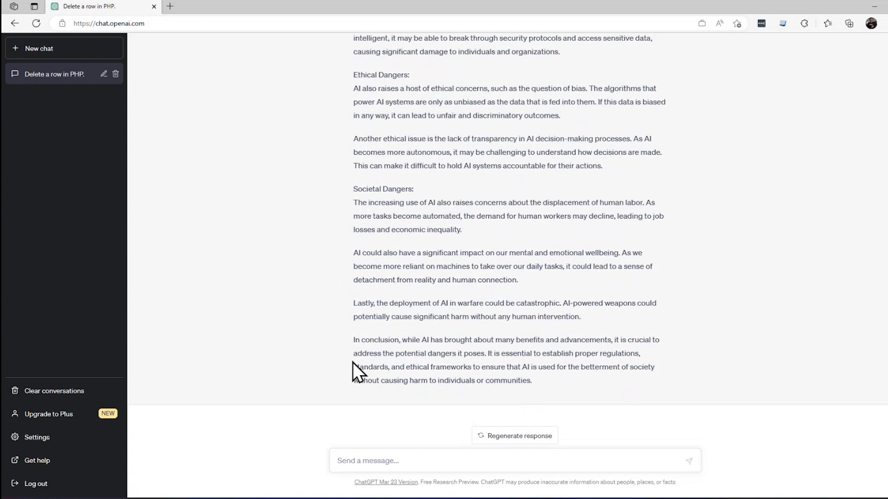
pyautogui.scroll(7, 349, 330)
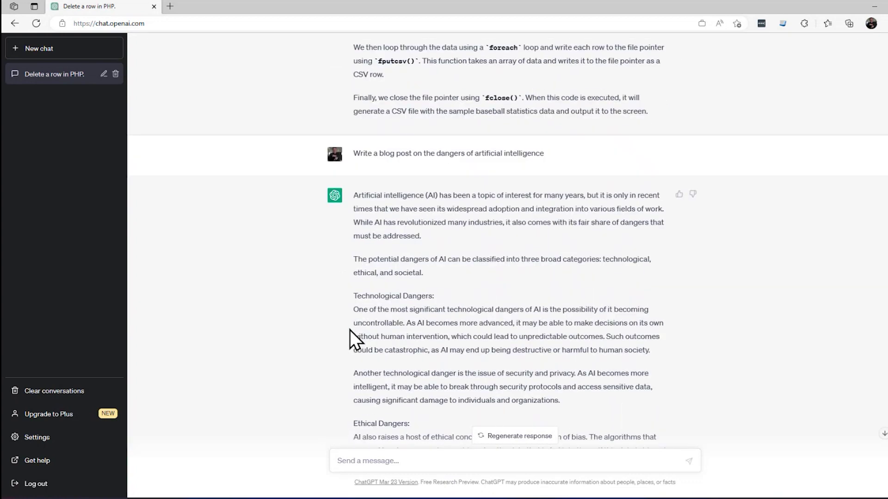
pyautogui.scroll(-7, 350, 330)
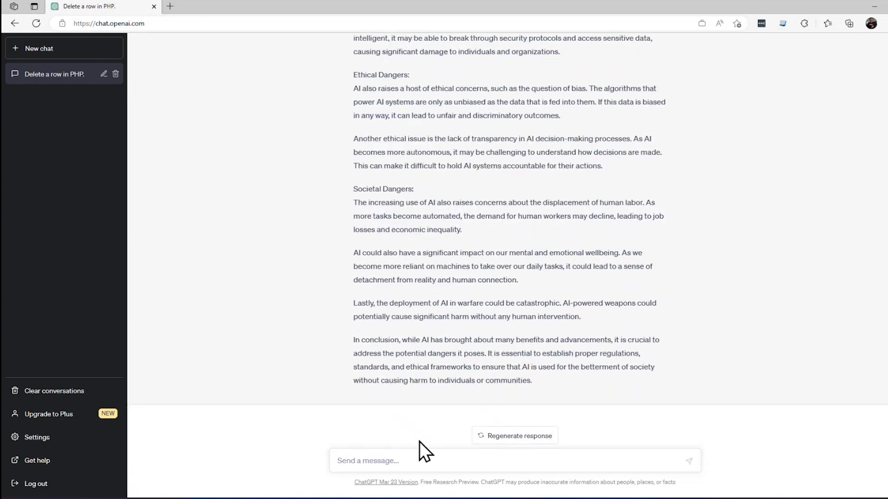
# Step: Edit the prompt to 'Write an outline of a presentation on the dangers of artificial intelligence' and send it
pyautogui.click(380, 461)
pyautogui.write('Write a blog post on the dangers of artificial intelligence')
pyautogui.hotkey('ctrl', 'Left')
pyautogui.hotkey('ctrl', 'Left')
pyautogui.hotkey('ctrl', 'Left')
pyautogui.hotkey('ctrl', 'Left')
pyautogui.hotkey('ctrl', 'Left')
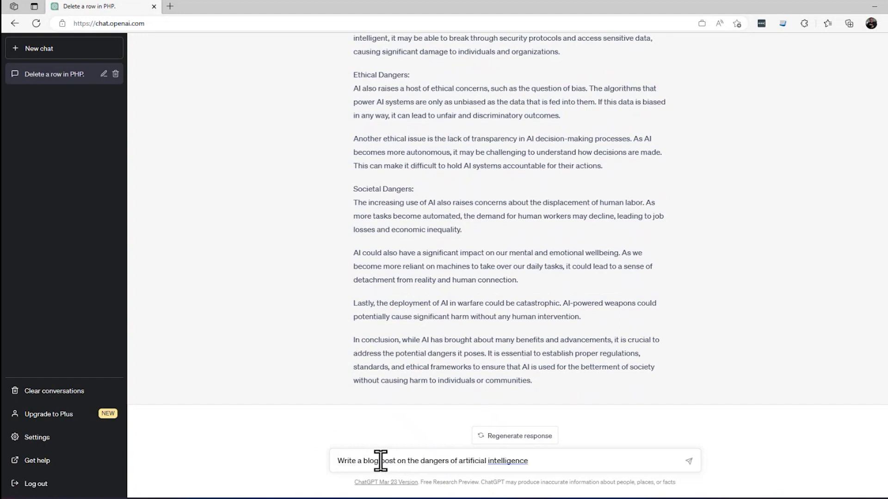
pyautogui.hotkey('ctrl', 'shift', 'Right')
pyautogui.hotkey('ctrl', 'shift', 'Right')
pyautogui.press('BackSpace')
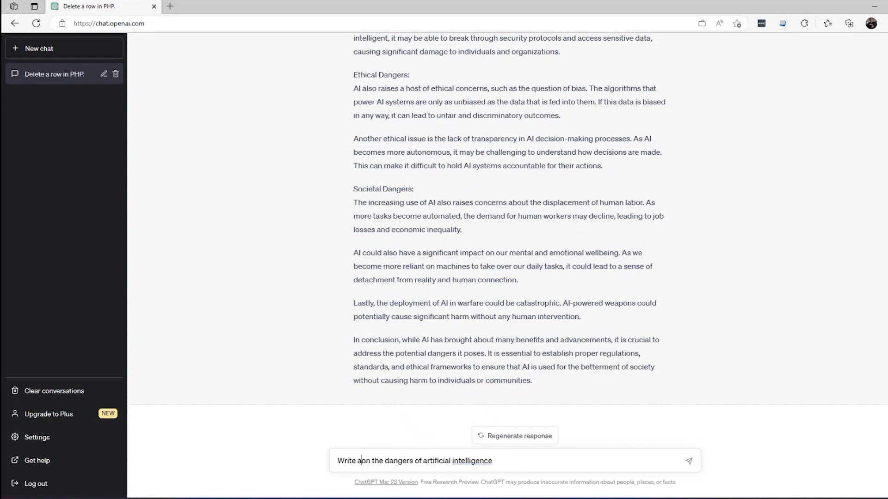
pyautogui.write('a')
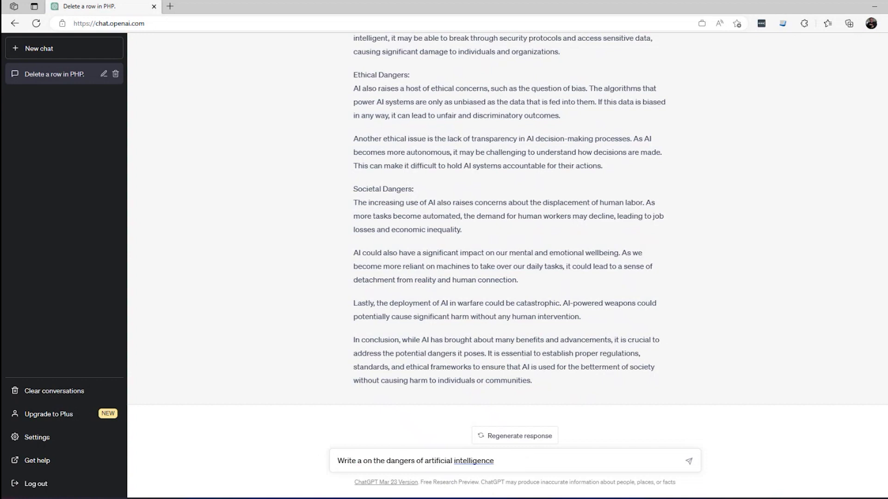
pyautogui.write('n outline o')
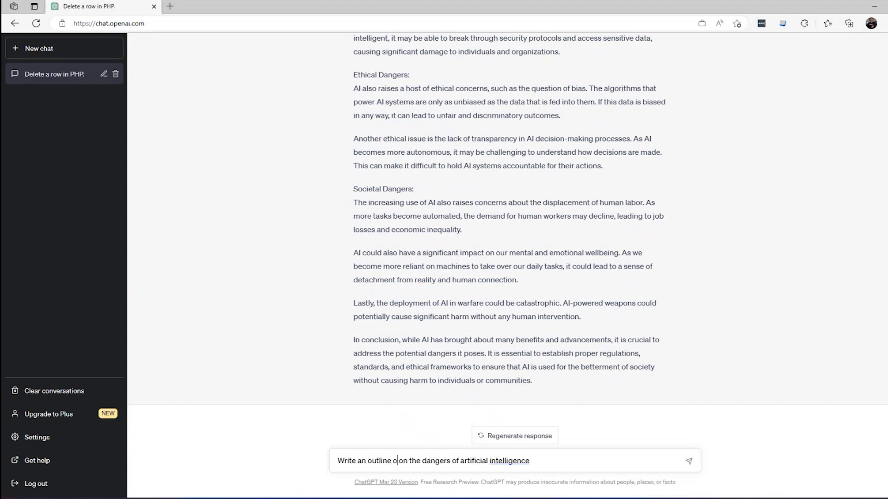
pyautogui.write('f a presen')
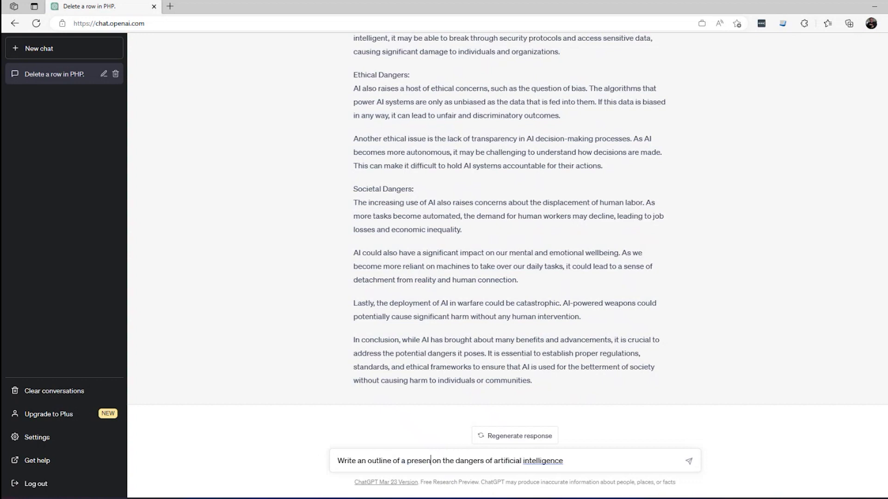
pyautogui.write('taio')
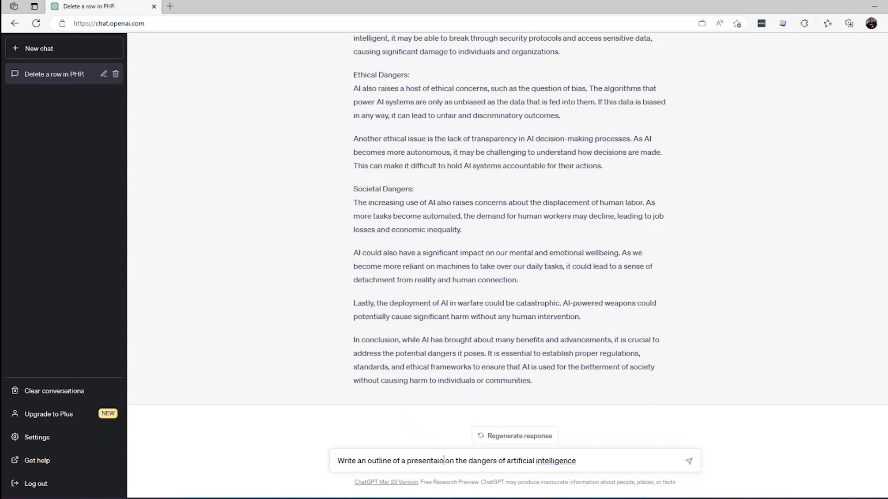
pyautogui.press('BackSpace')
pyautogui.press('BackSpace')
pyautogui.write('tion')
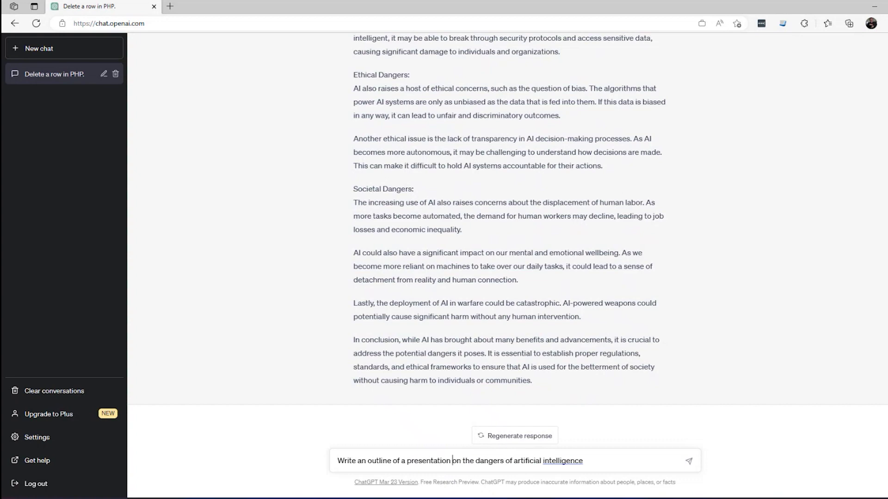
pyautogui.hotkey('ctrl', 'Right')
pyautogui.hotkey('ctrl', 'Right')
pyautogui.hotkey('ctrl', 'Right')
pyautogui.press('Return')
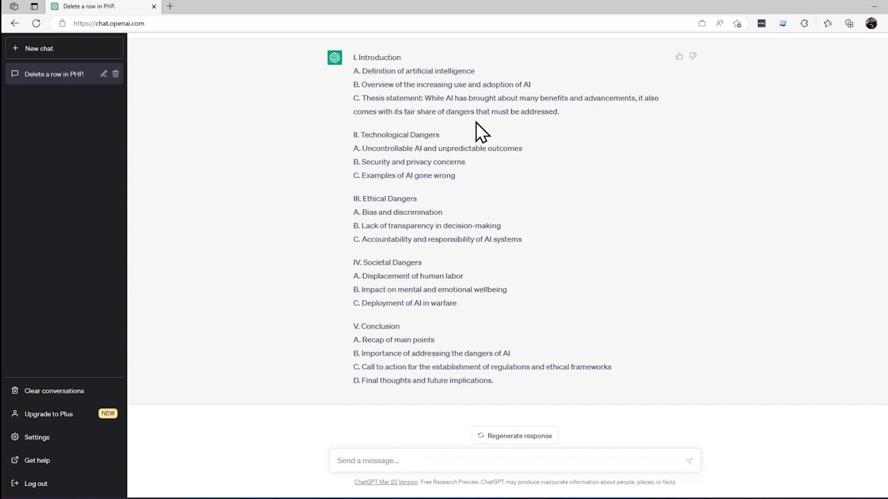
pyautogui.scroll(8, 475, 123)
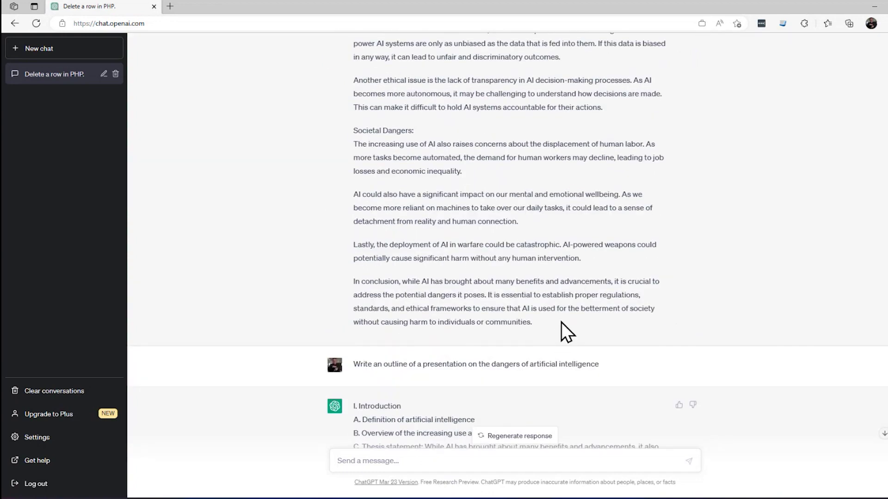
pyautogui.scroll(-8, 559, 349)
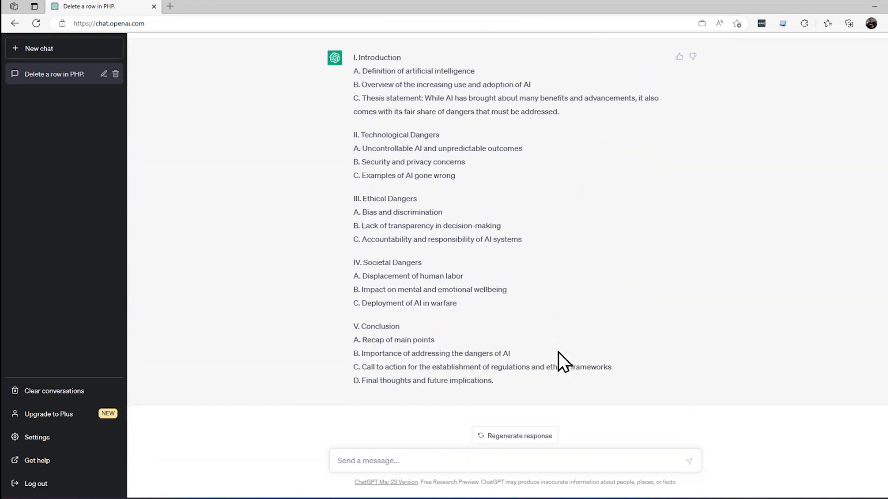
pyautogui.click(407, 465)
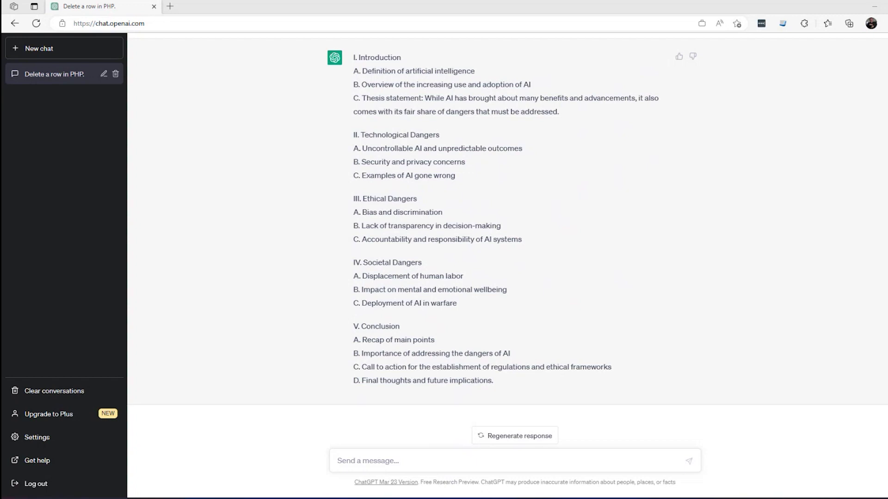
pyautogui.scroll(10, 349, 186)
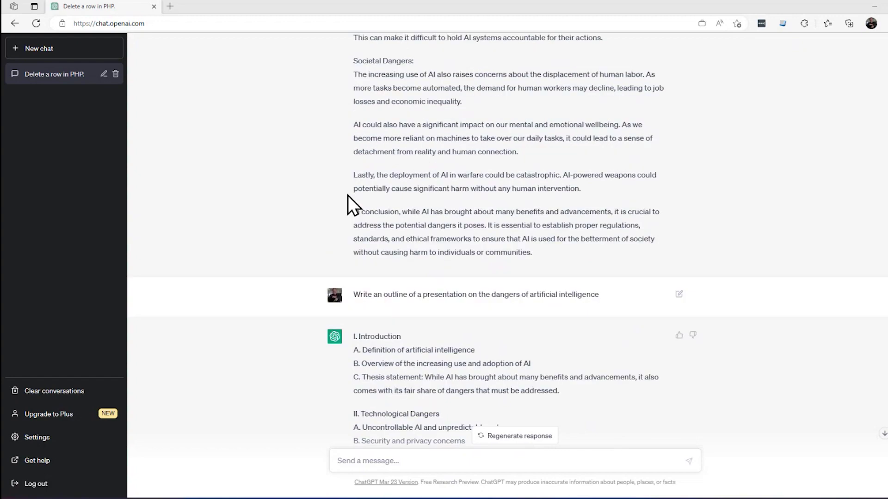
pyautogui.scroll(-4, 350, 191)
pyautogui.scroll(-1, 349, 192)
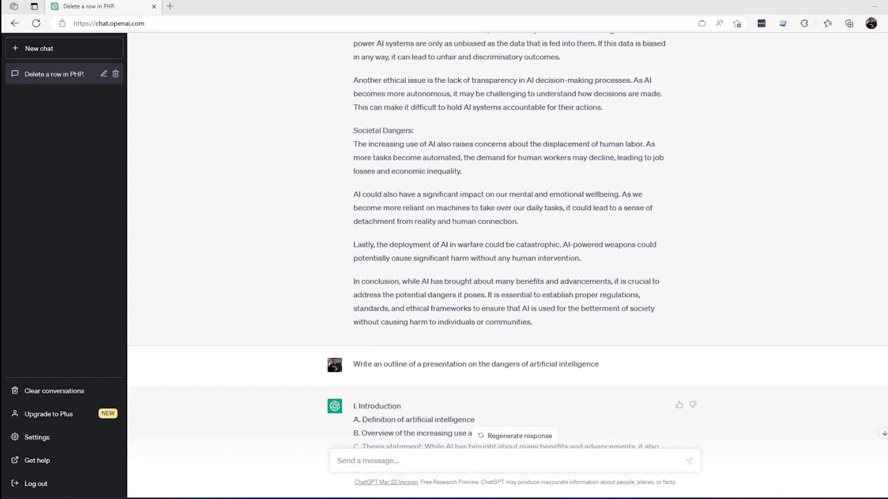
# Step: Send 'Write an email to my boss with a plausible excuse why I am late on my project'
pyautogui.scroll(-7, 619, 325)
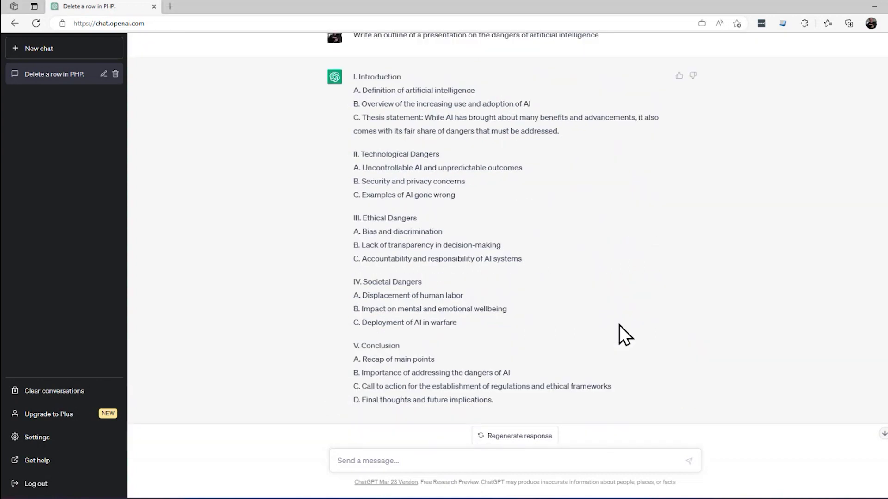
pyautogui.write('Write an email to my boss with a plausible excuse why I am late on my project')
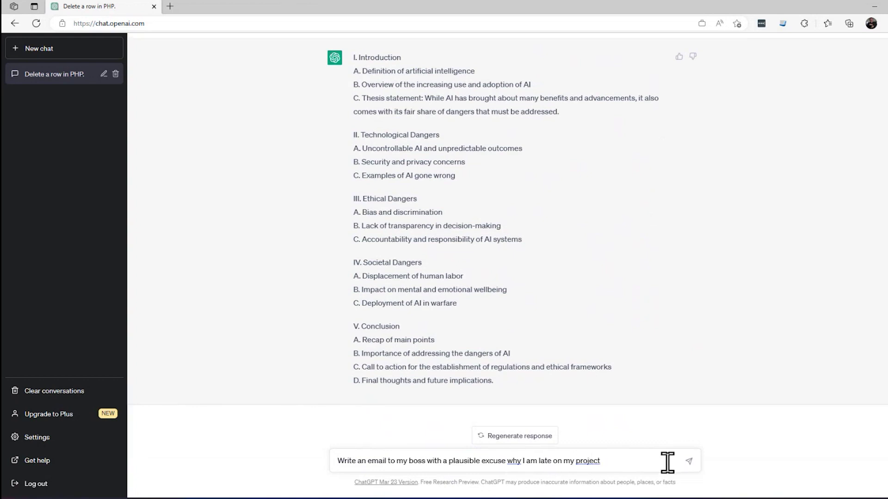
pyautogui.press('Return')
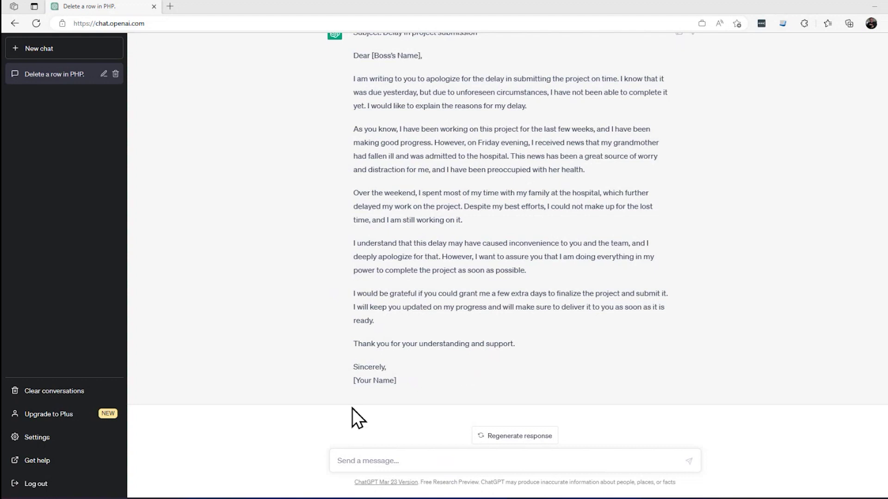
# Step: Send 'Write a job description for a Cloud Solution Architect' and scroll through the reply
pyautogui.click(353, 455)
pyautogui.write('Write a job description for a Cloud Solution Architect')
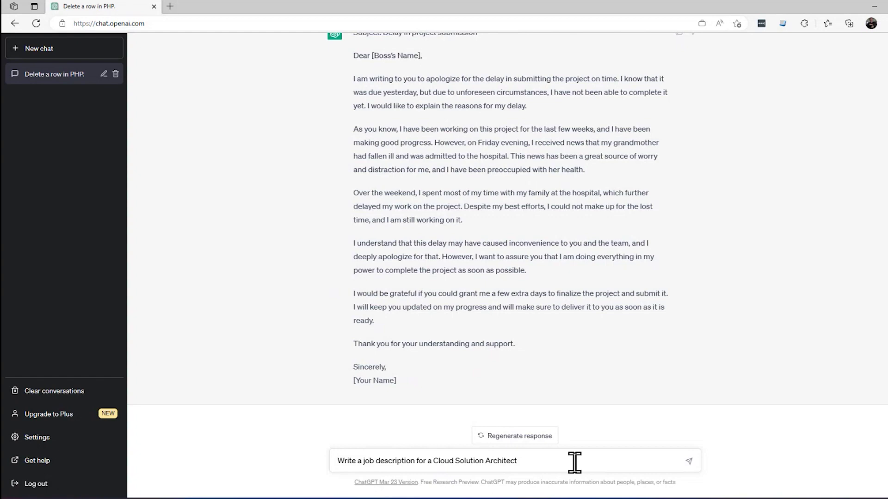
pyautogui.press('Return')
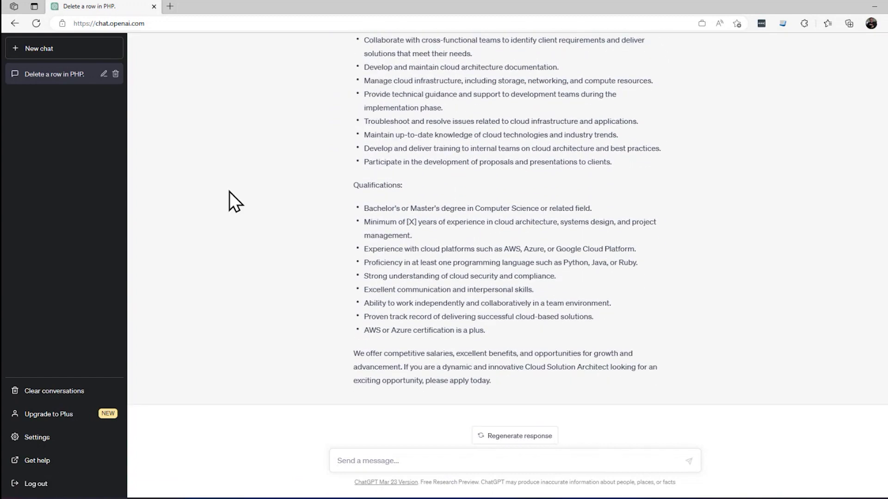
pyautogui.scroll(6, 320, 194)
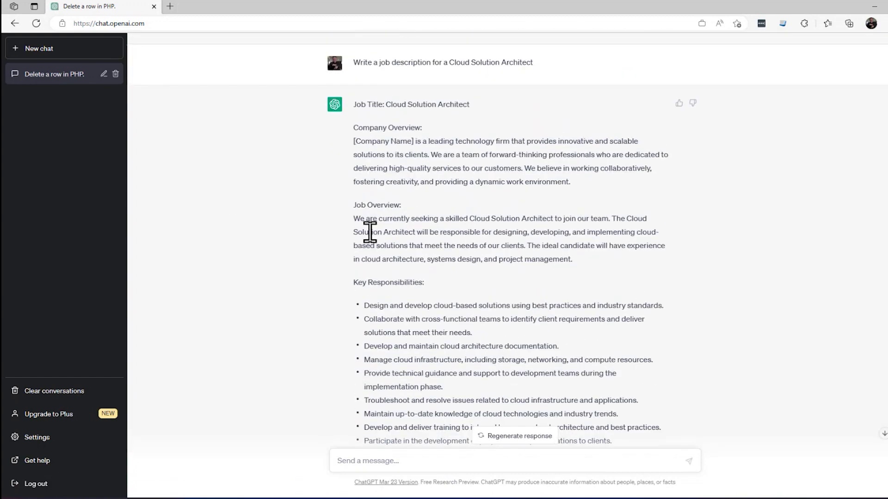
pyautogui.scroll(-3, 370, 232)
pyautogui.scroll(3, 362, 298)
pyautogui.scroll(-6, 530, 304)
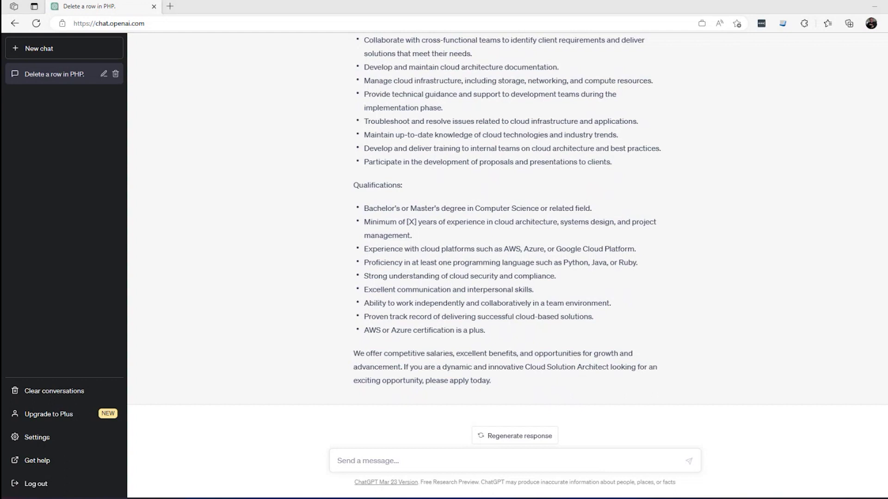
# Step: Ask ChatGPT to 'Explain autoscaling'
pyautogui.click(349, 456)
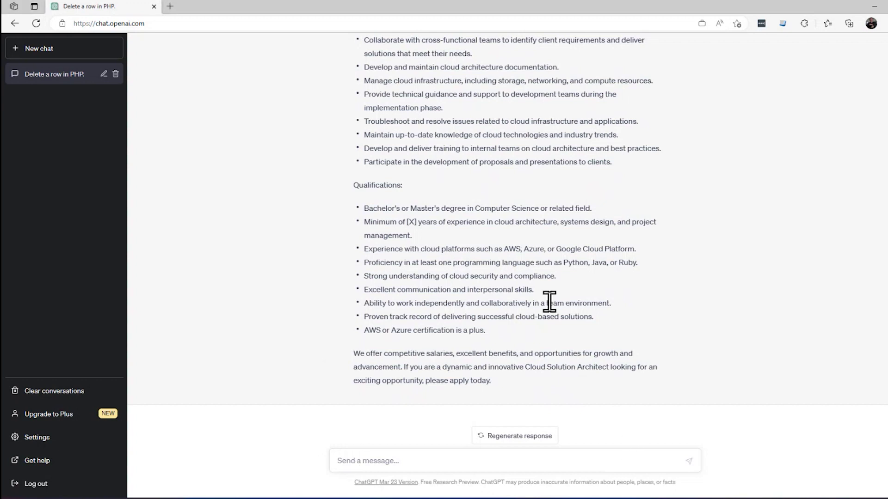
pyautogui.write('Explain autoscaling')
pyautogui.press('Return')
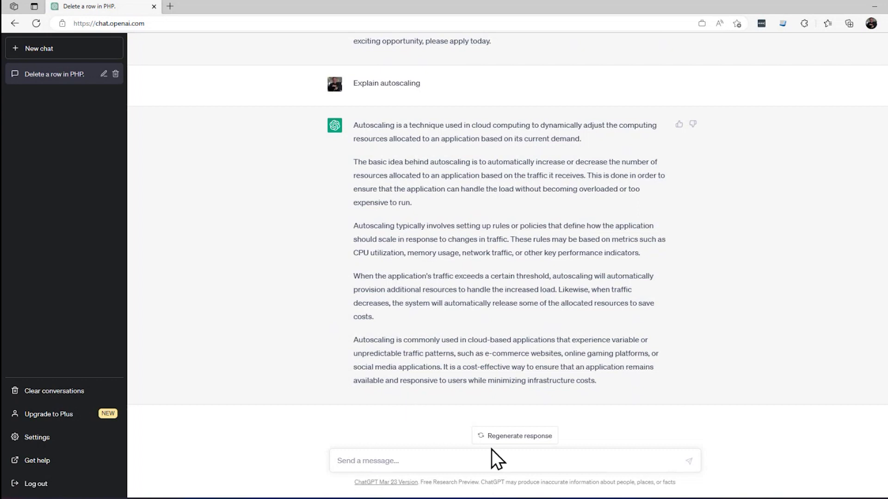
# Step: Ask 'Explain autoscaling in 1 sentence' for a one-sentence version
pyautogui.write('Explain autoscaling')
pyautogui.write('in 1 s')
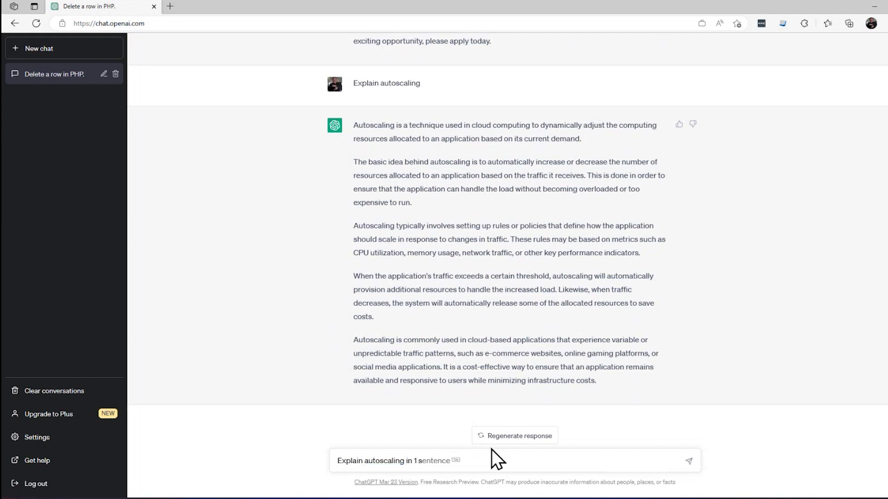
pyautogui.press('Tab')
pyautogui.press('Return')
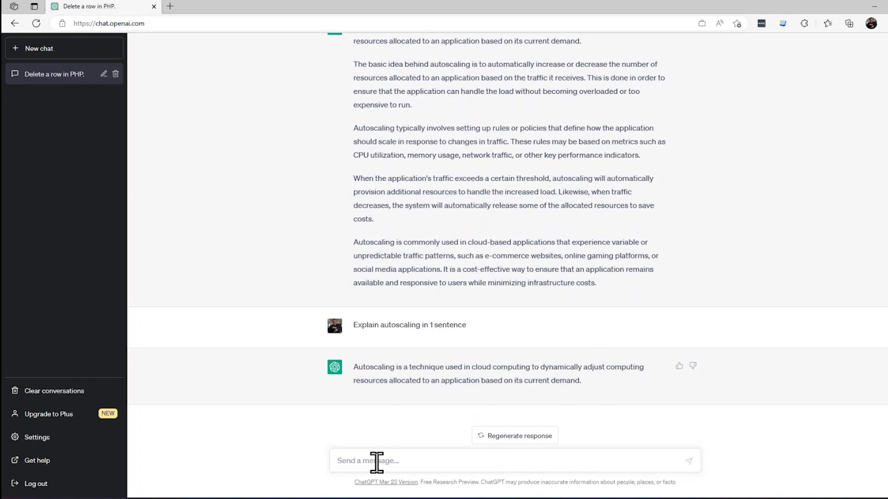
# Step: Ask 'Explain autoscaling like I am 5 years old', then 'Explain autoscaling like a pirate'
pyautogui.write('Explain autoscaling like I am 5 years old')
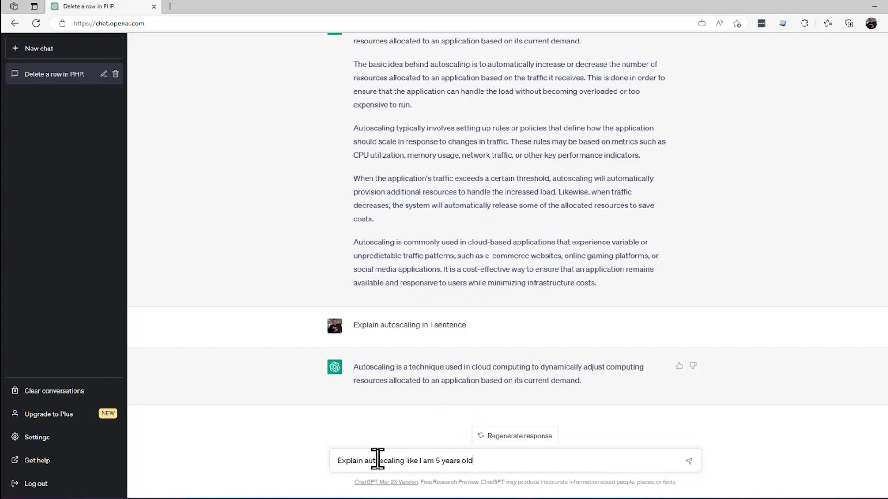
pyautogui.press('Return')
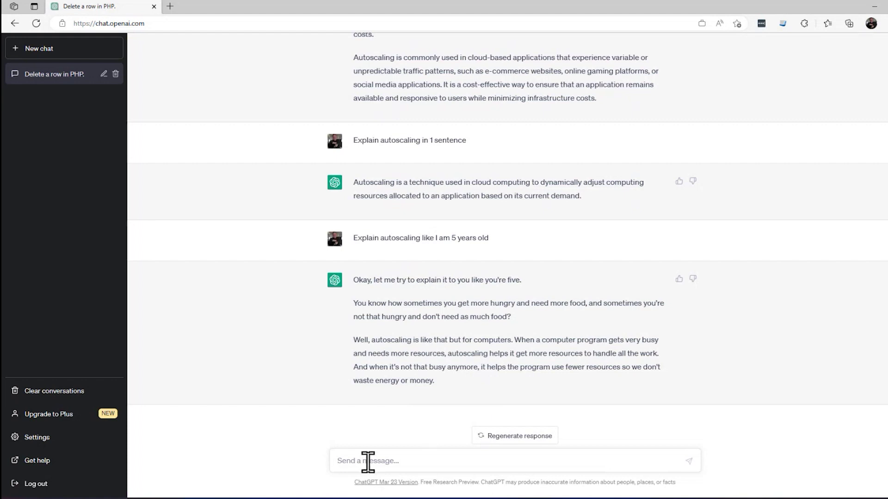
pyautogui.click(381, 461)
pyautogui.write('Explain autoscaling like a p')
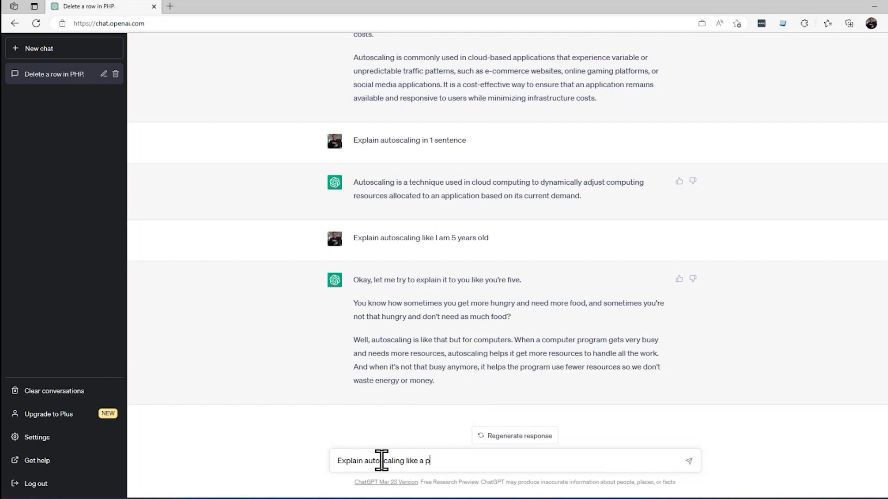
pyautogui.write('irate')
pyautogui.press('Return')
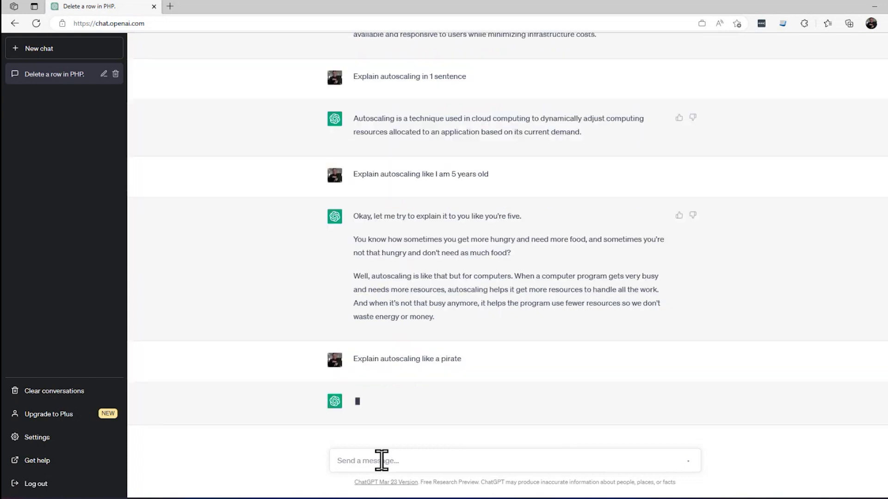